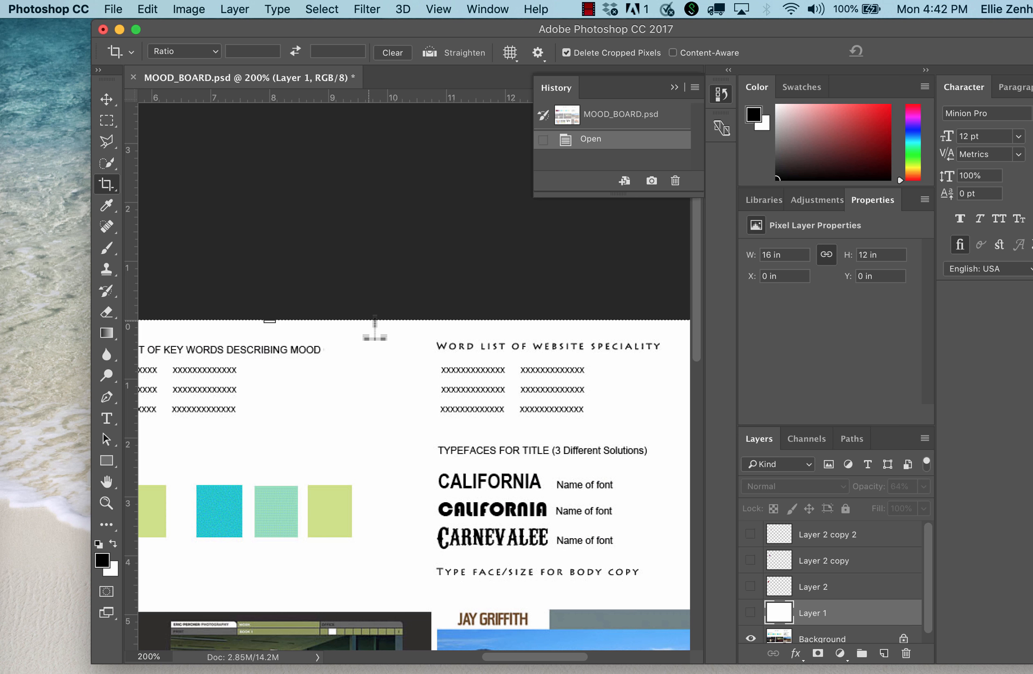
Examine the mood board's word lists, color palettes, title typefaces, stylistic inspirations and collected images, both up close and as a whole.
{"action": "scroll", "coordinate": [374, 327], "scroll_direction": "down", "scroll_amount": 2}
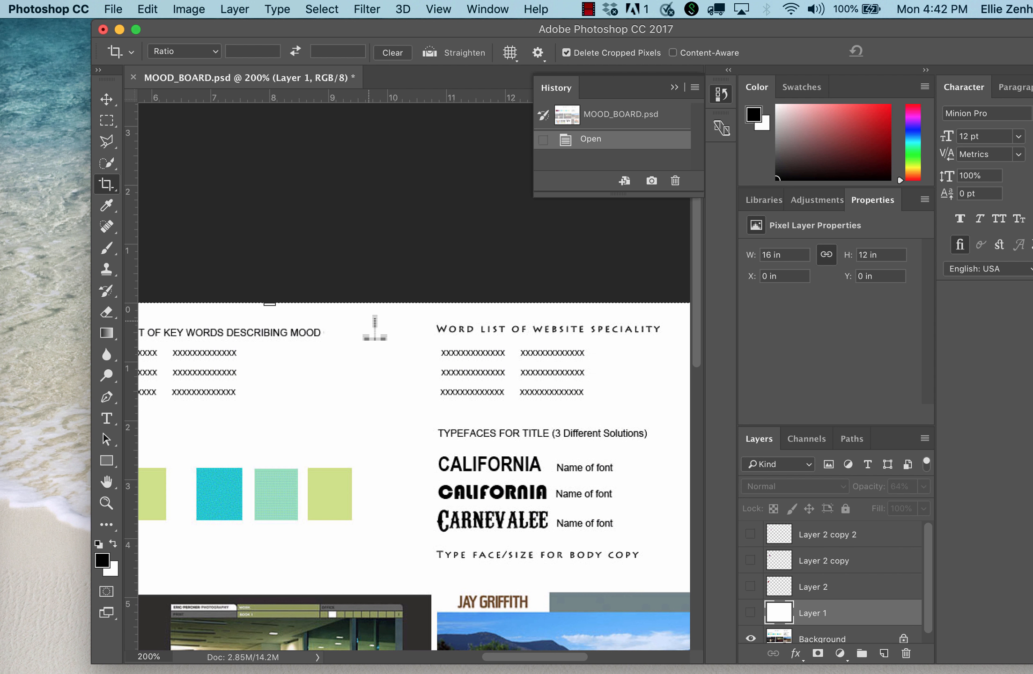
{"action": "scroll", "coordinate": [374, 327], "scroll_direction": "left", "scroll_amount": 5}
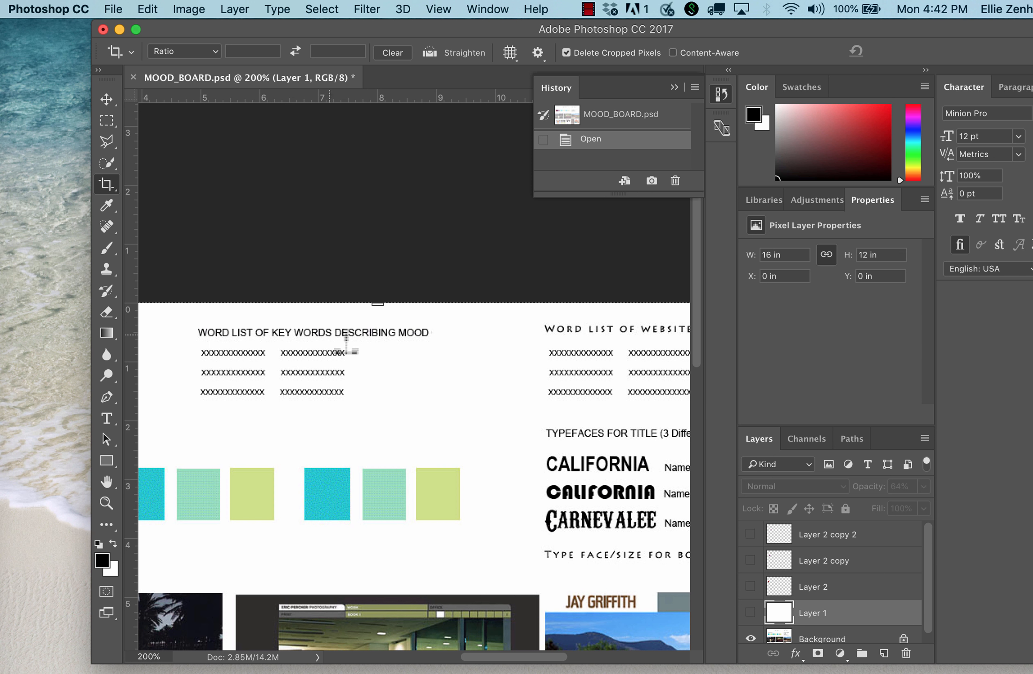
{"action": "scroll", "coordinate": [417, 354], "scroll_direction": "right", "scroll_amount": 10}
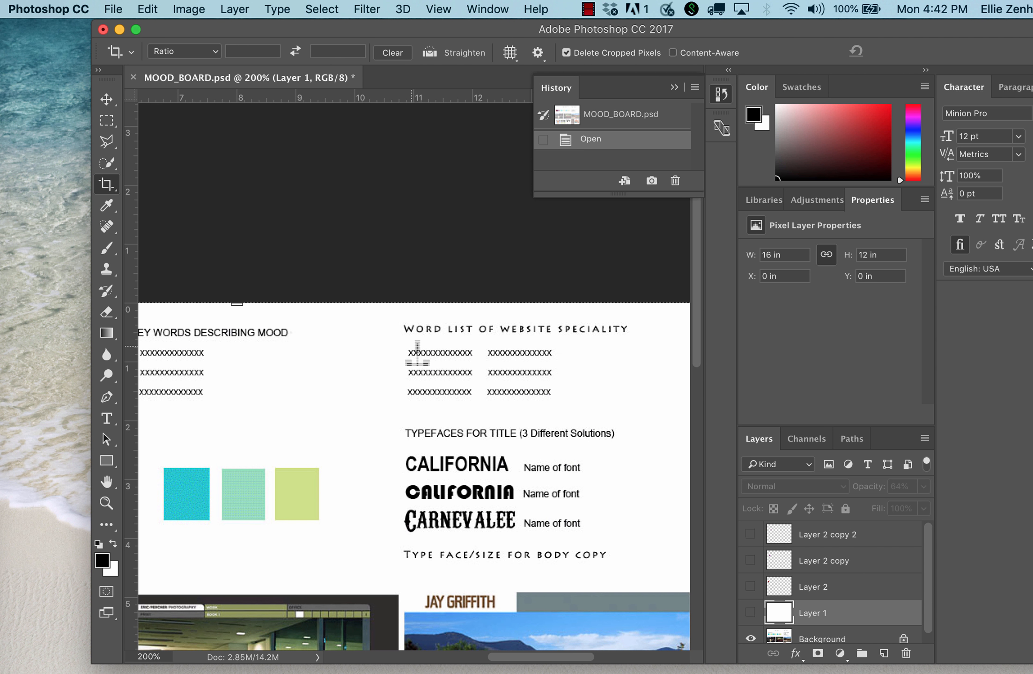
{"action": "scroll", "coordinate": [531, 386], "scroll_direction": "down", "scroll_amount": 4}
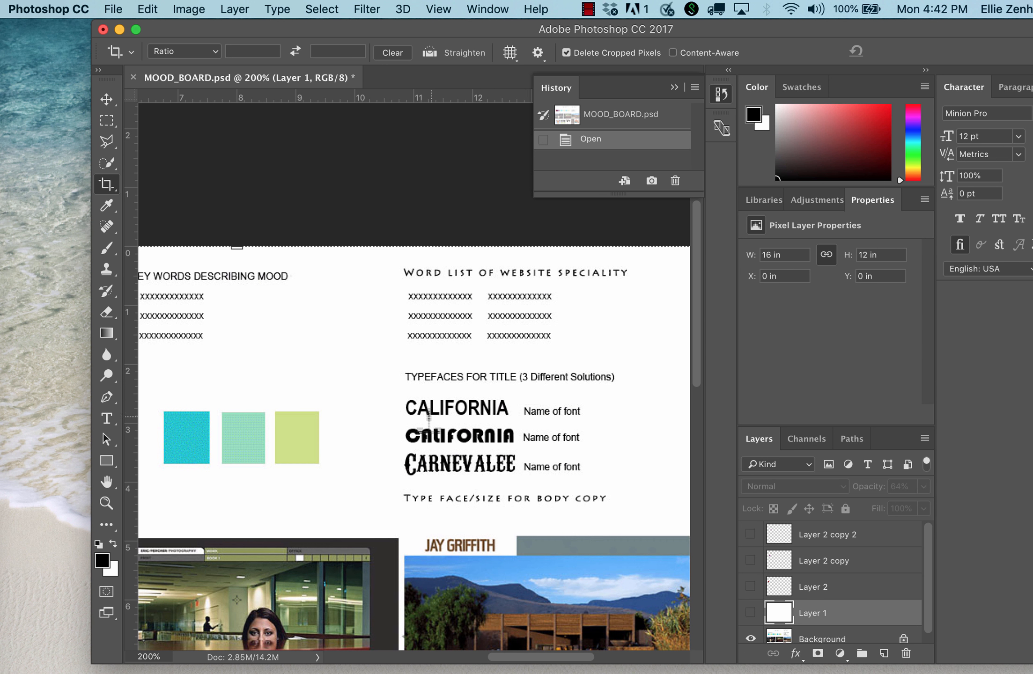
{"action": "scroll", "coordinate": [429, 472], "scroll_direction": "left", "scroll_amount": 5}
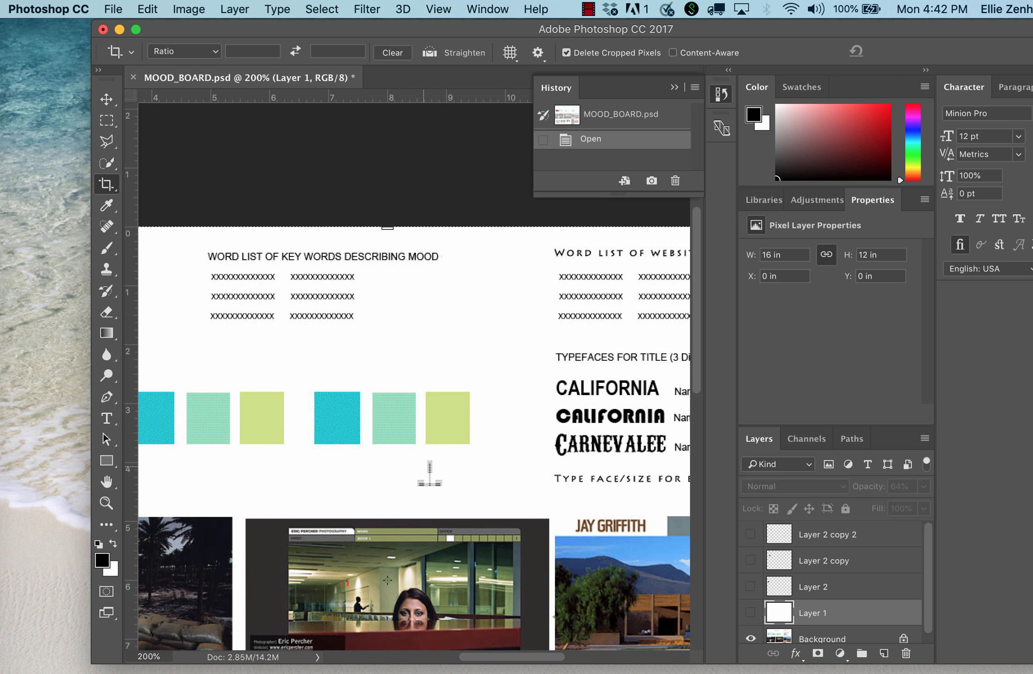
{"action": "scroll", "coordinate": [429, 473], "scroll_direction": "down", "scroll_amount": 5}
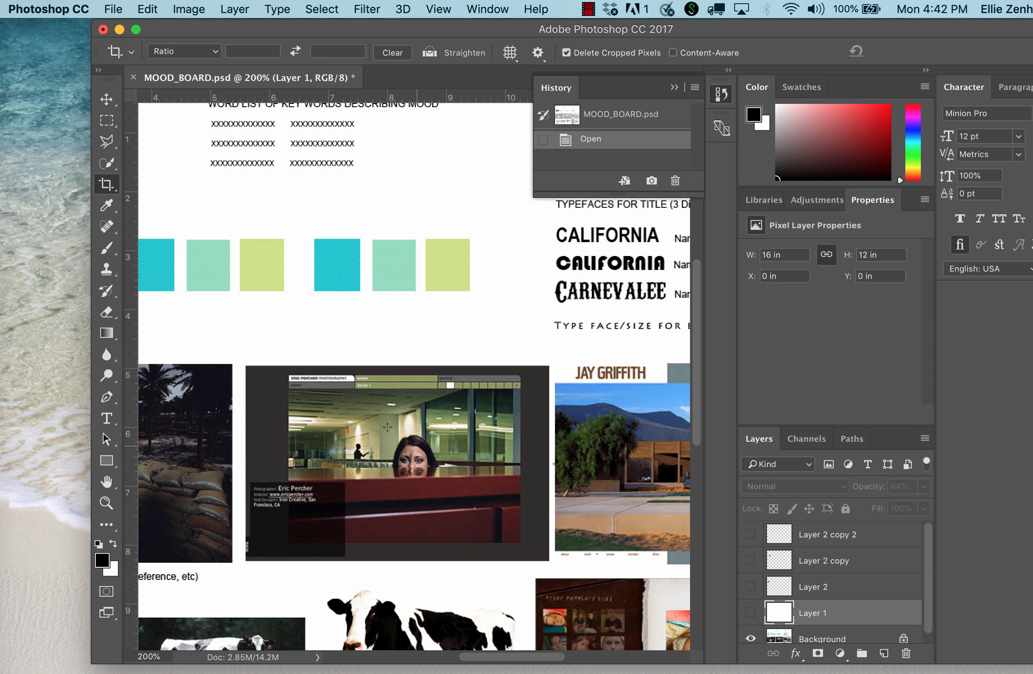
{"action": "scroll", "coordinate": [441, 489], "scroll_direction": "down", "scroll_amount": 5}
{"action": "scroll", "coordinate": [441, 490], "scroll_direction": "up", "scroll_amount": 5}
{"action": "scroll", "coordinate": [441, 490], "scroll_direction": "left", "scroll_amount": 6}
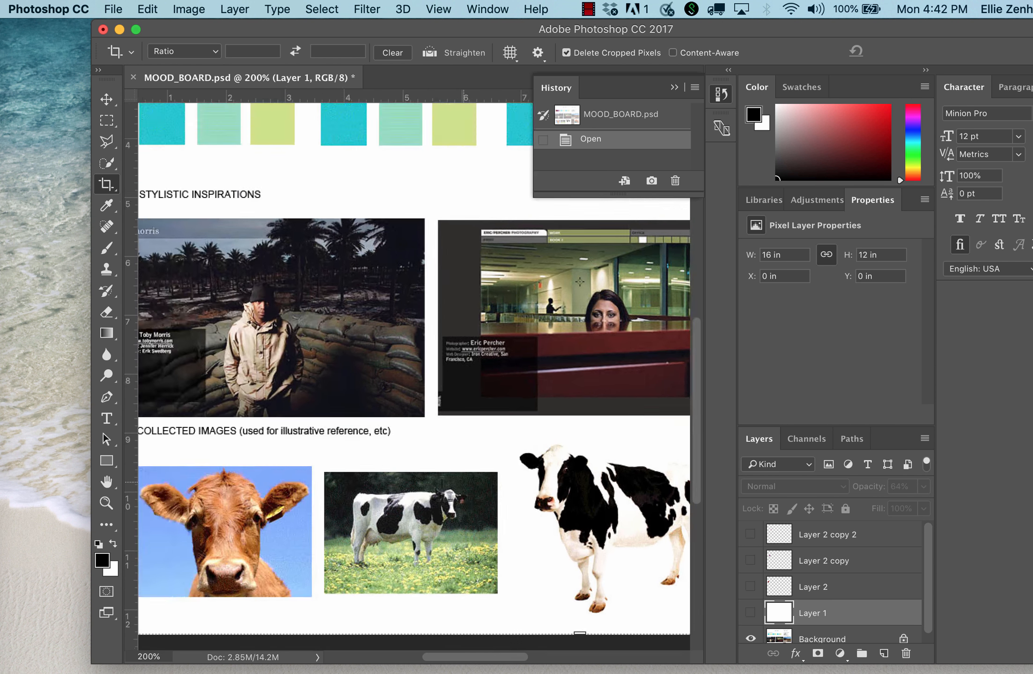
{"action": "scroll", "coordinate": [440, 489], "scroll_direction": "right", "scroll_amount": 2}
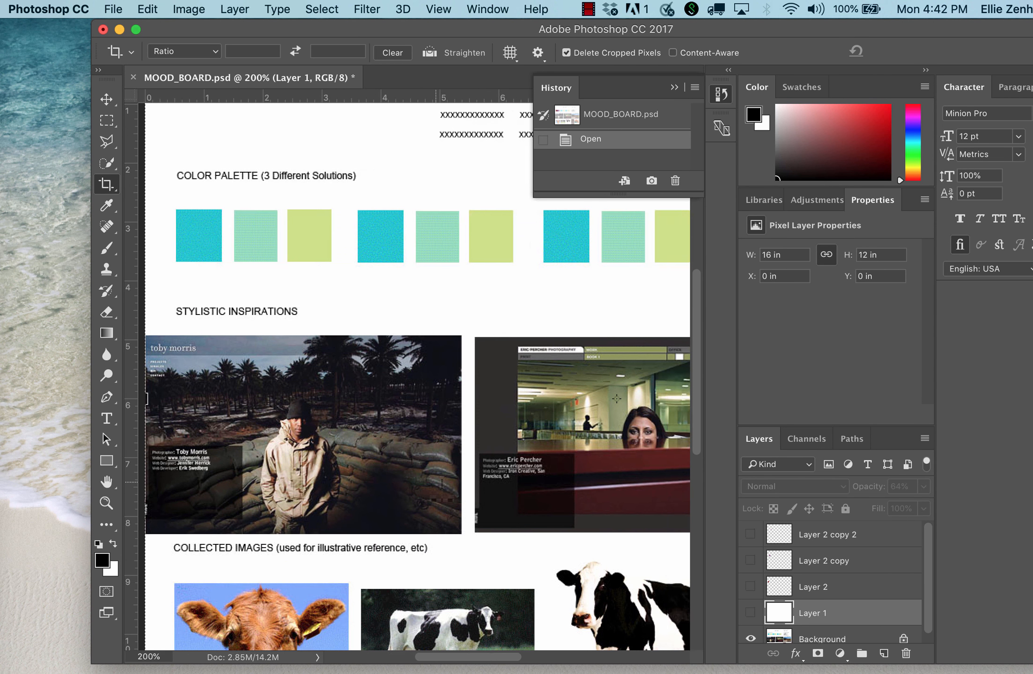
{"action": "key", "text": "super+minus"}
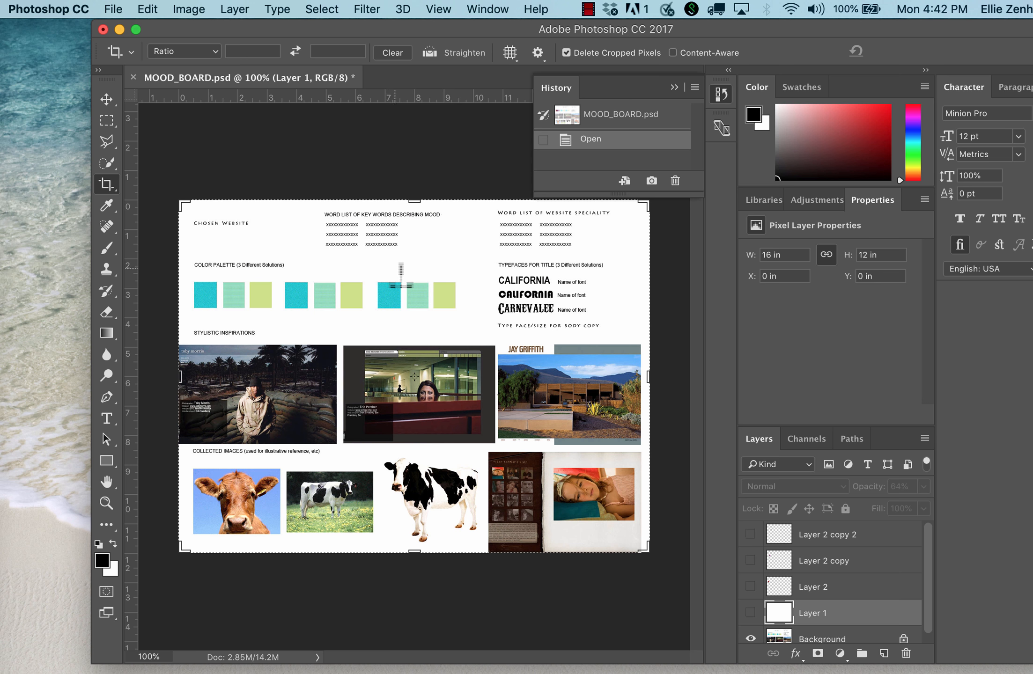
{"action": "key", "text": "super+plus"}
{"action": "key", "text": "super+minus"}
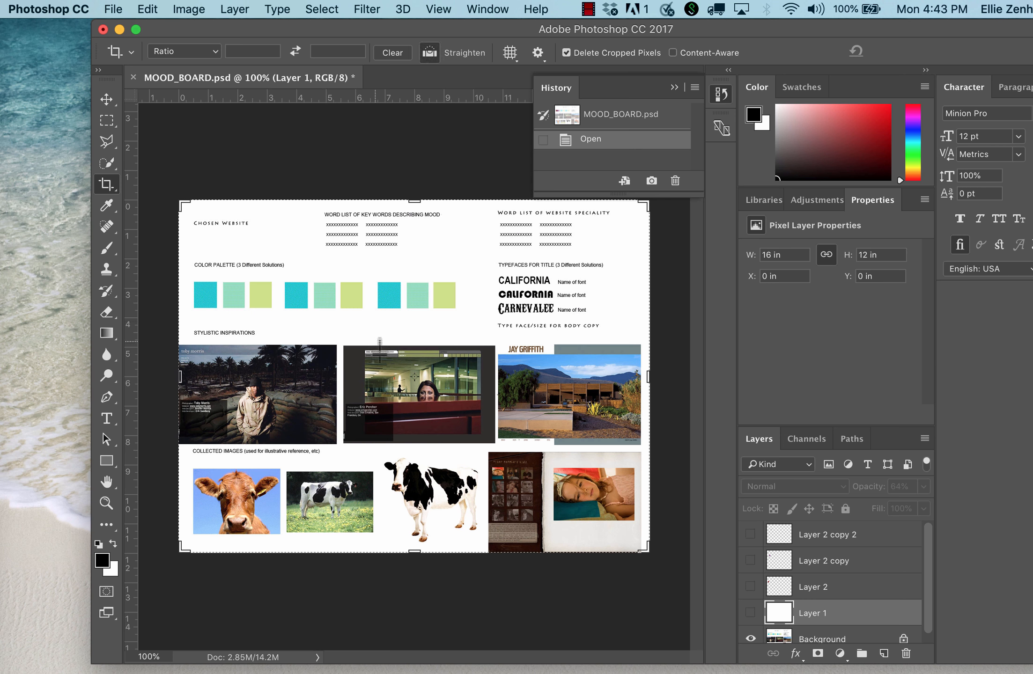
{"action": "key", "text": "super+plus"}
{"action": "scroll", "coordinate": [381, 340], "scroll_direction": "up", "scroll_amount": 5}
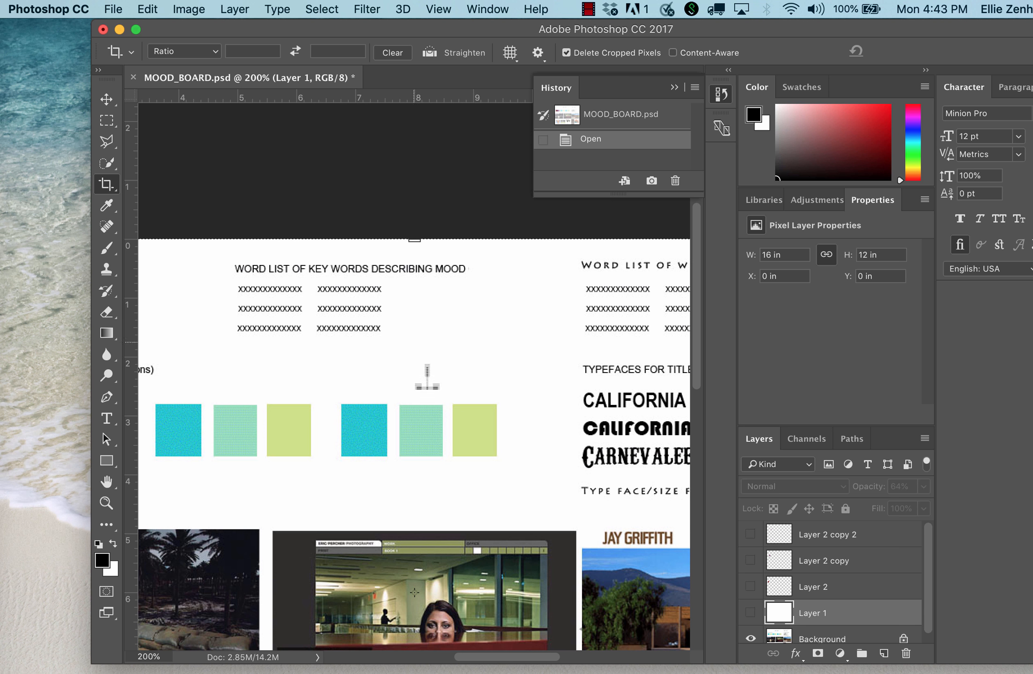
{"action": "key", "text": "super+minus"}
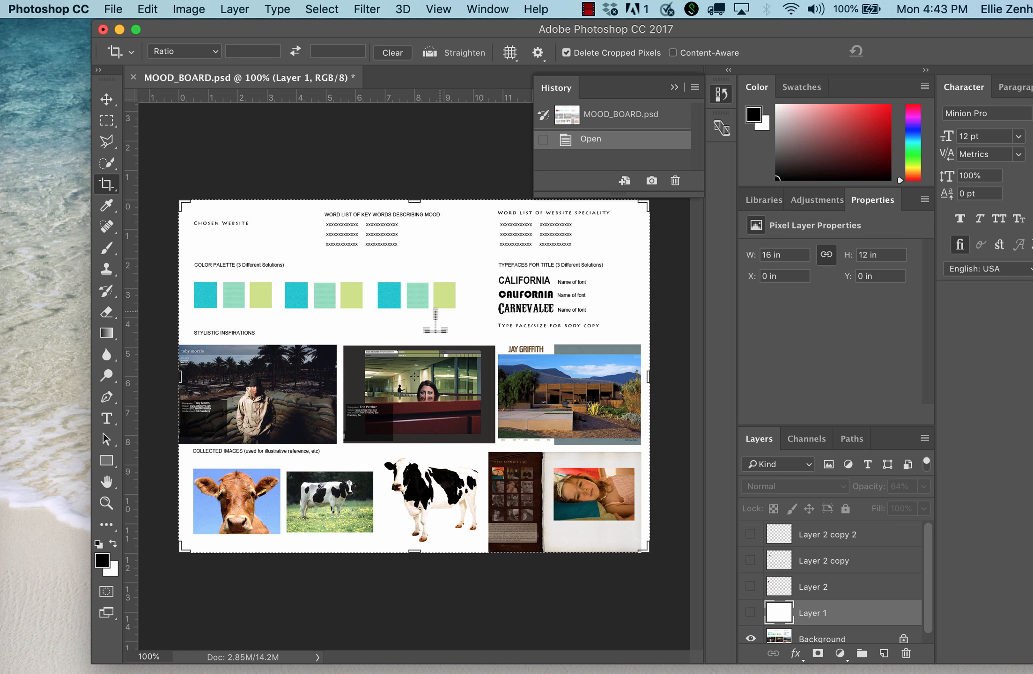
Show Layer 2 and its two copies, then delete them together with Layer 1, keeping only the Background.
{"action": "left_click", "coordinate": [750, 534]}
{"action": "left_click", "coordinate": [750, 560]}
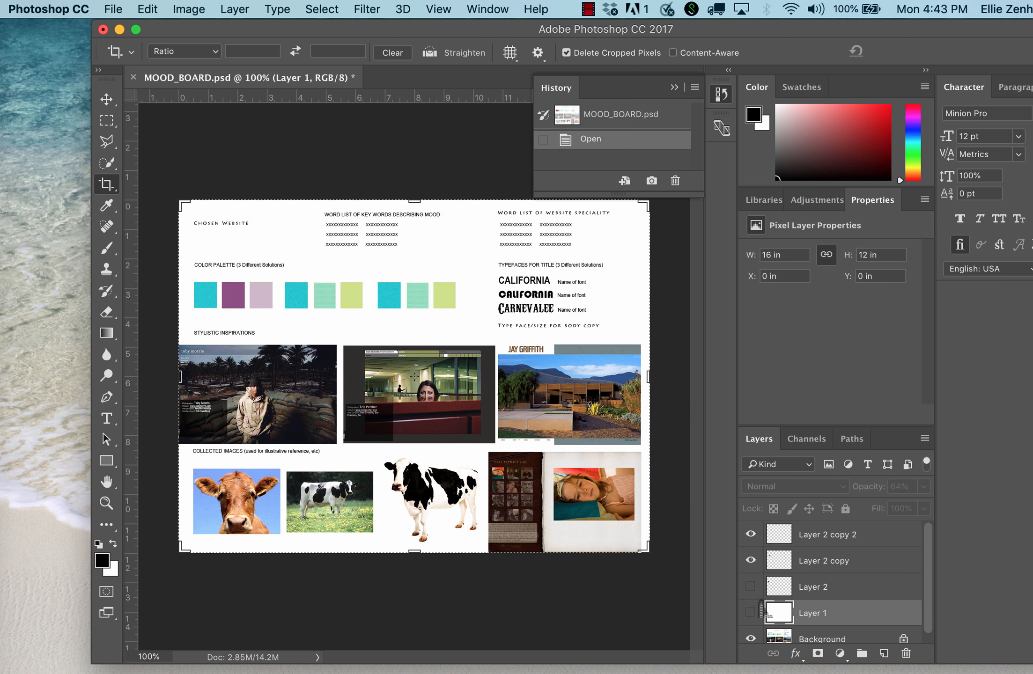
{"action": "left_click", "coordinate": [750, 586]}
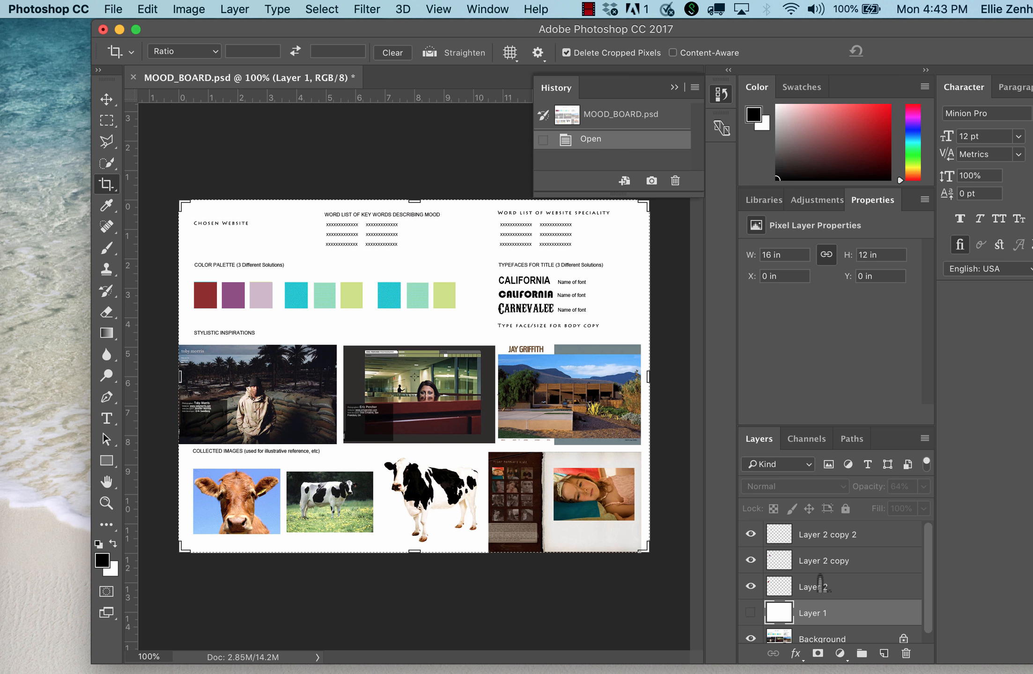
{"action": "left_click", "coordinate": [867, 546], "text": "shift"}
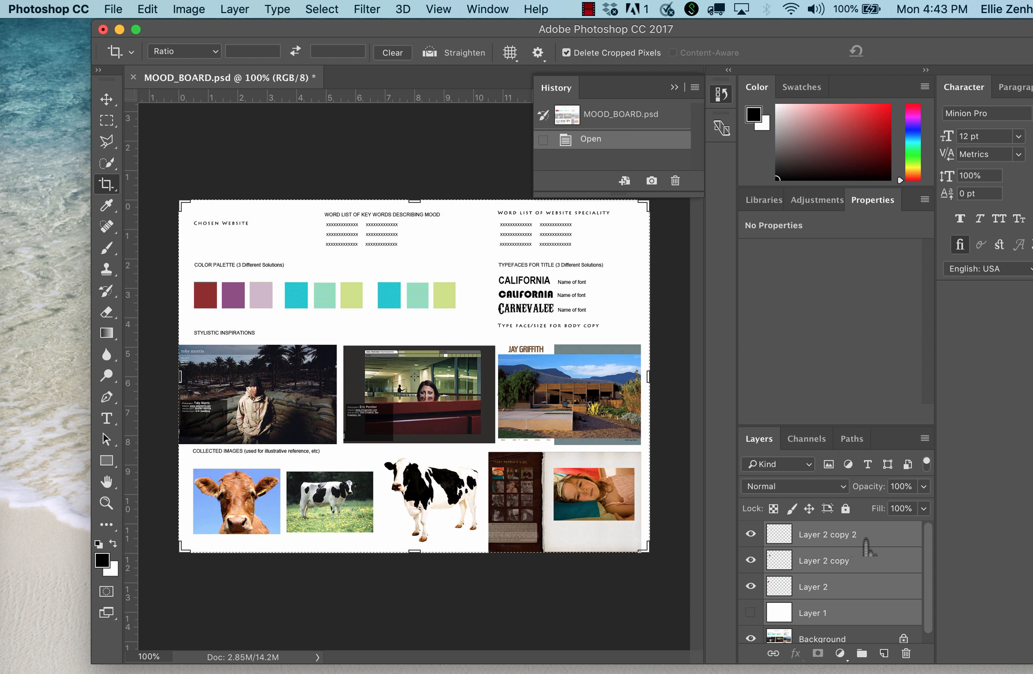
{"action": "left_click", "coordinate": [905, 653]}
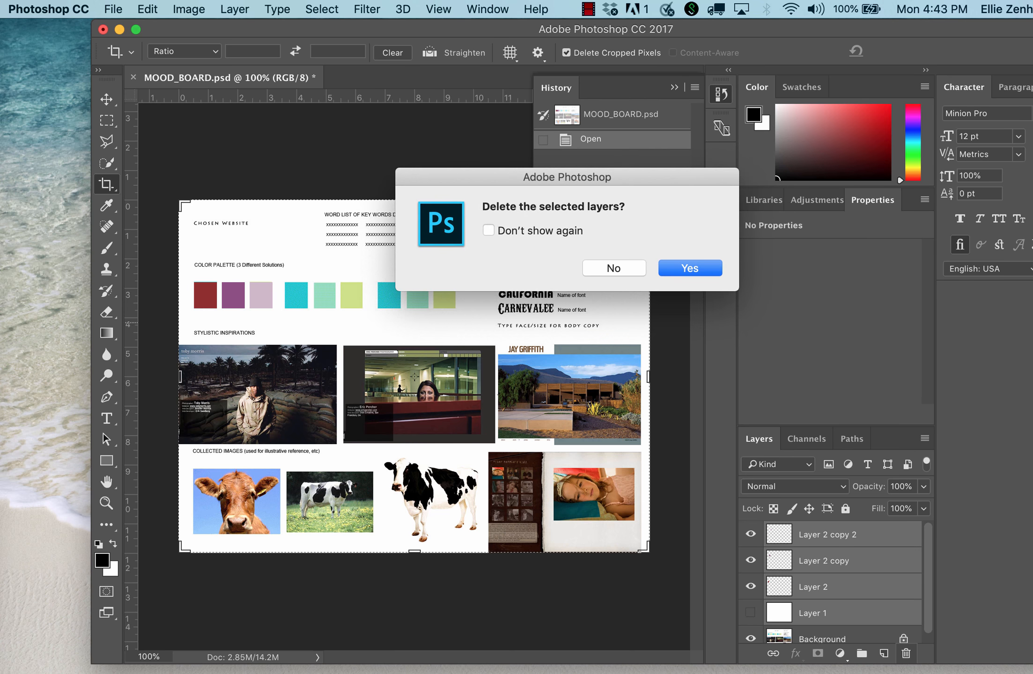
{"action": "left_click", "coordinate": [678, 271]}
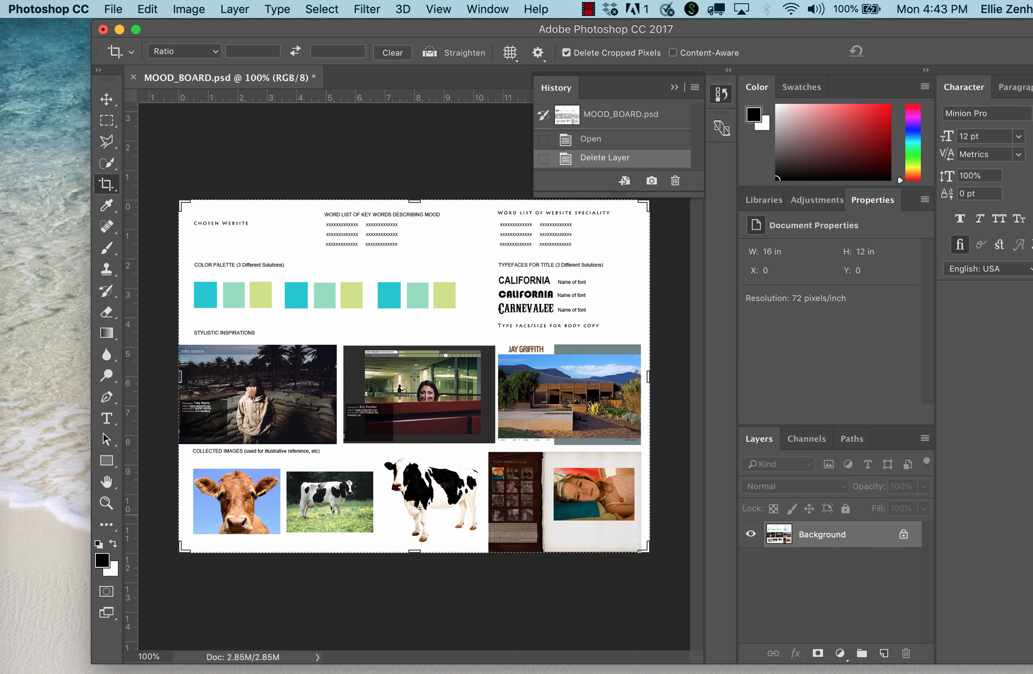
Add a new layer above the Background and fill it with white.
{"action": "left_click", "coordinate": [884, 654]}
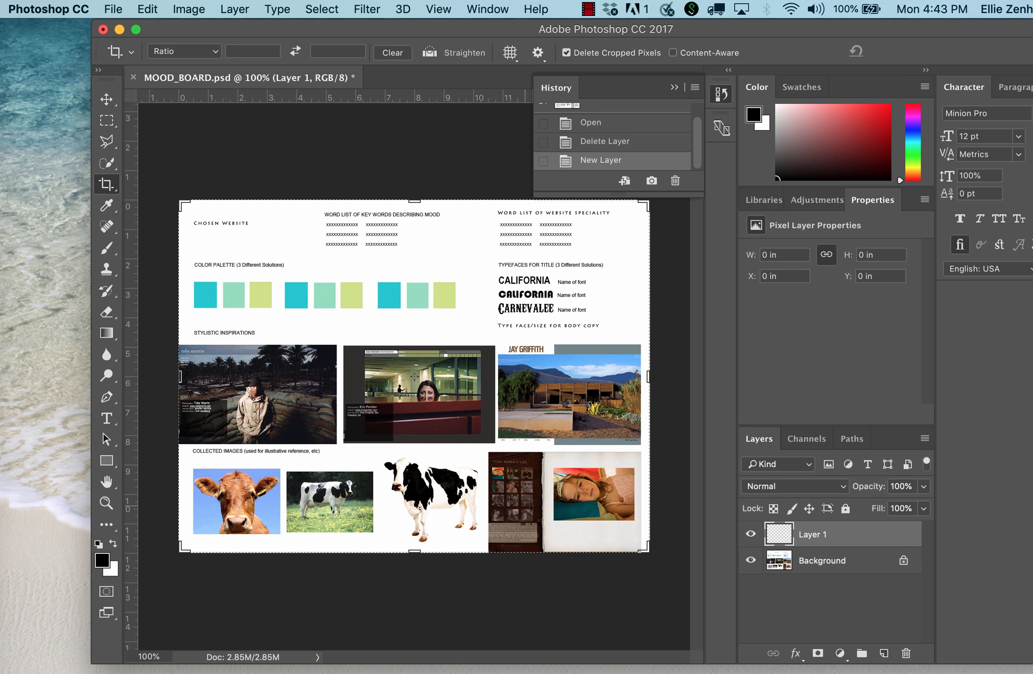
{"action": "key", "text": "x"}
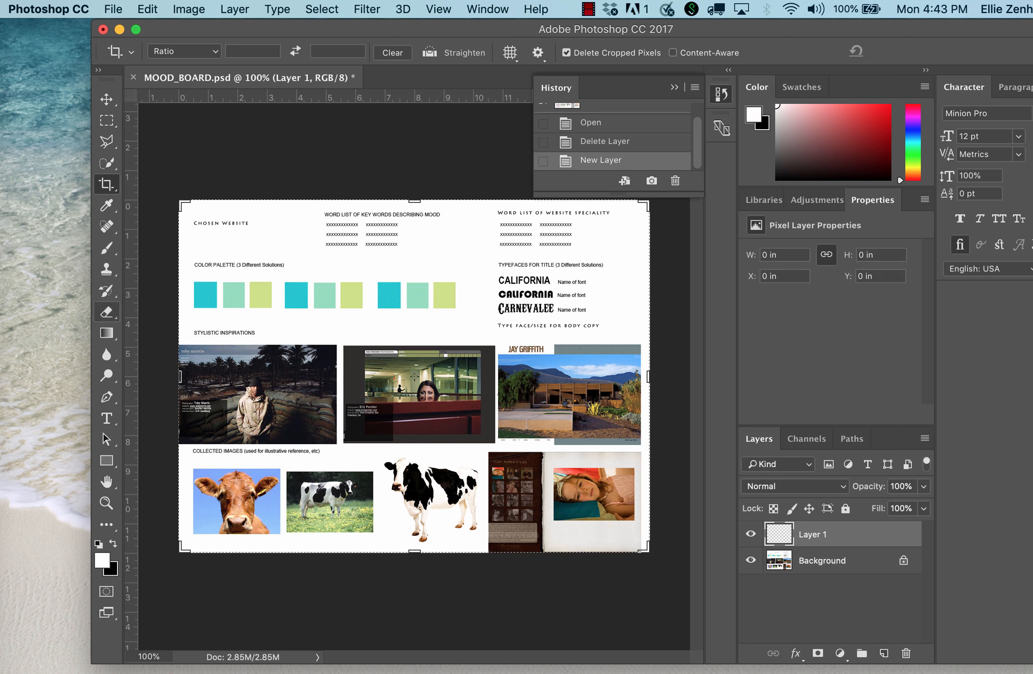
{"action": "key", "text": "alt+BackSpace"}
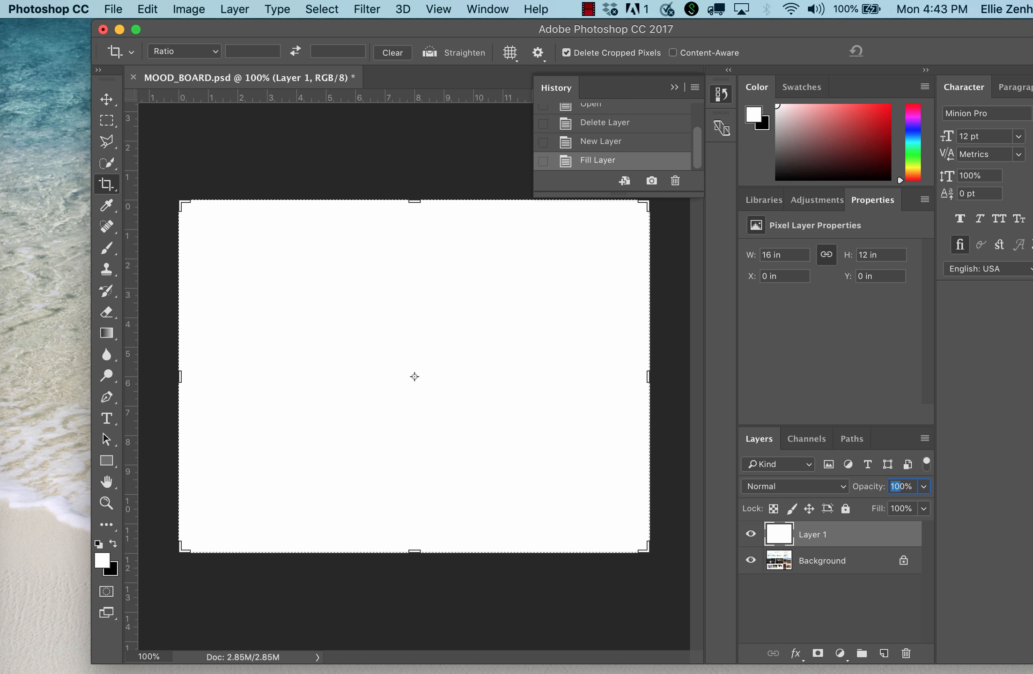
Try 20% and 80% opacity on the white layer, and settle on 60%.
{"action": "type", "text": "20"}
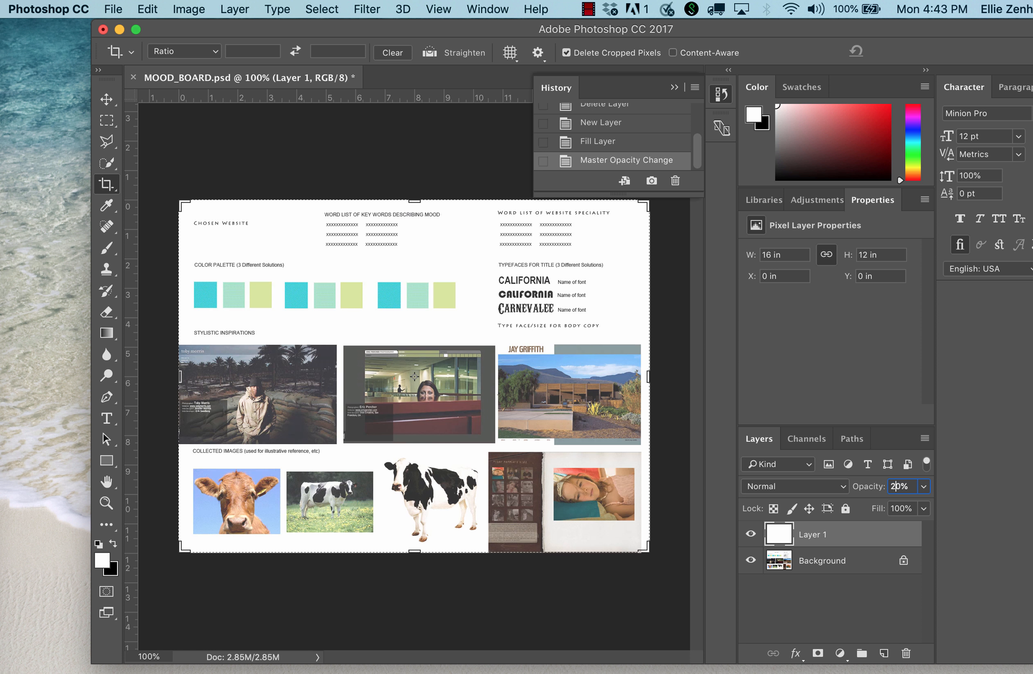
{"action": "key", "text": "BackSpace"}
{"action": "type", "text": "8"}
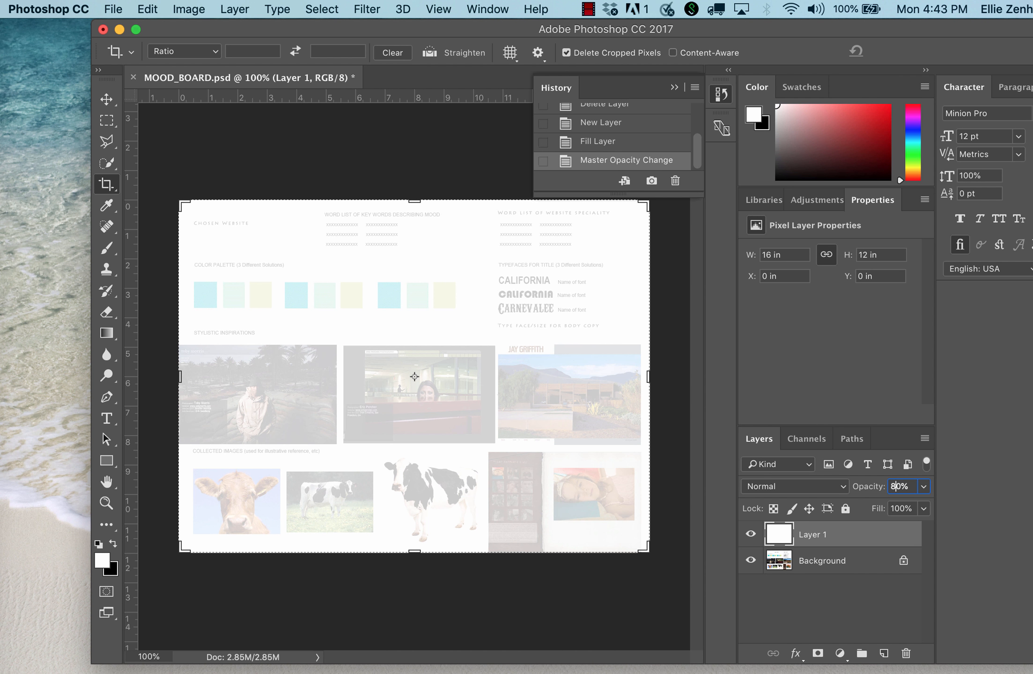
{"action": "key", "text": "BackSpace"}
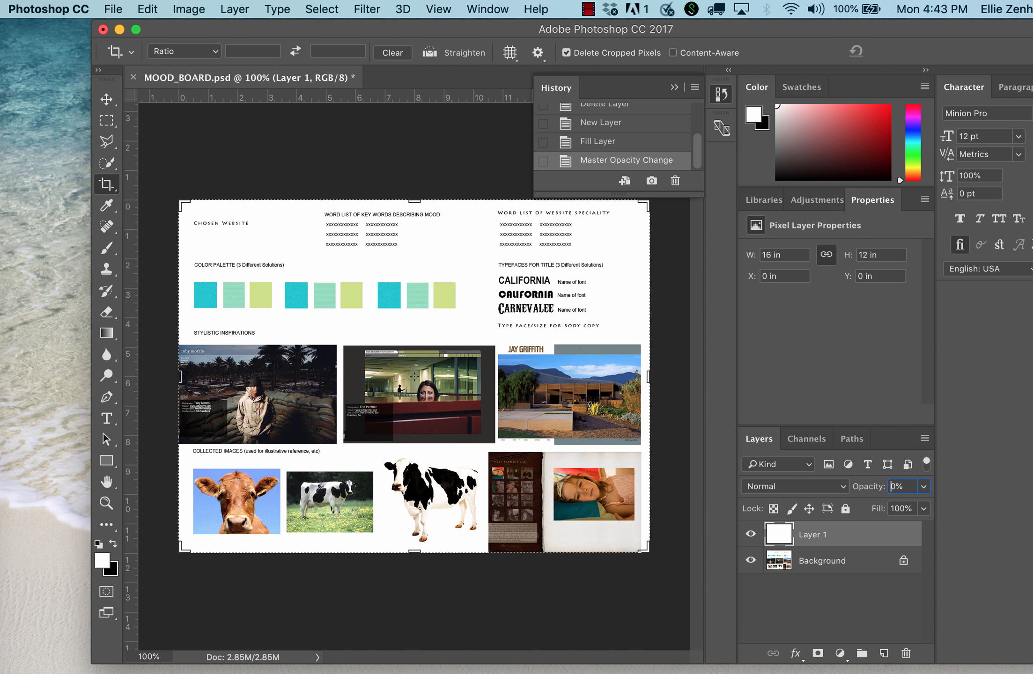
{"action": "type", "text": "6"}
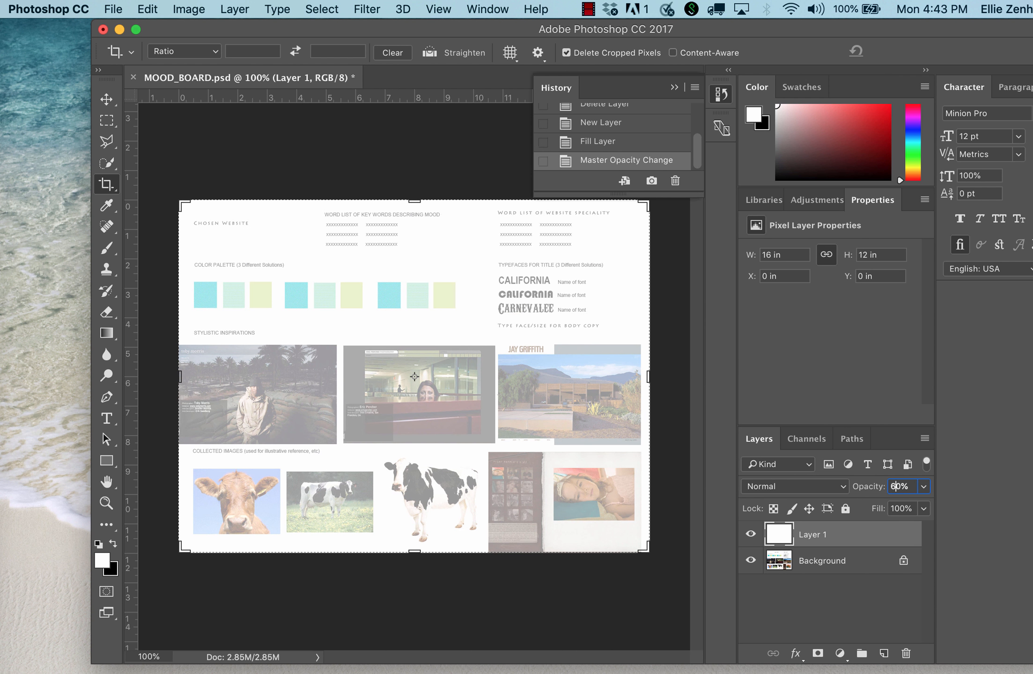
Make a rectangular marquee selection around the first turquoise swatch of the color palette.
{"action": "left_click", "coordinate": [106, 99]}
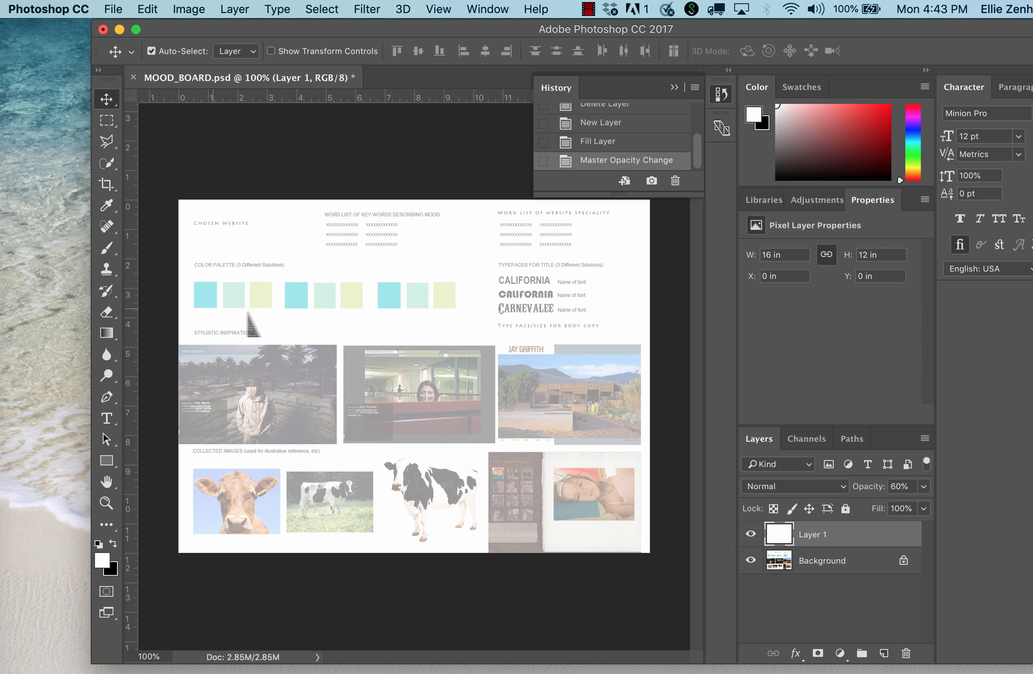
{"action": "key", "text": "m"}
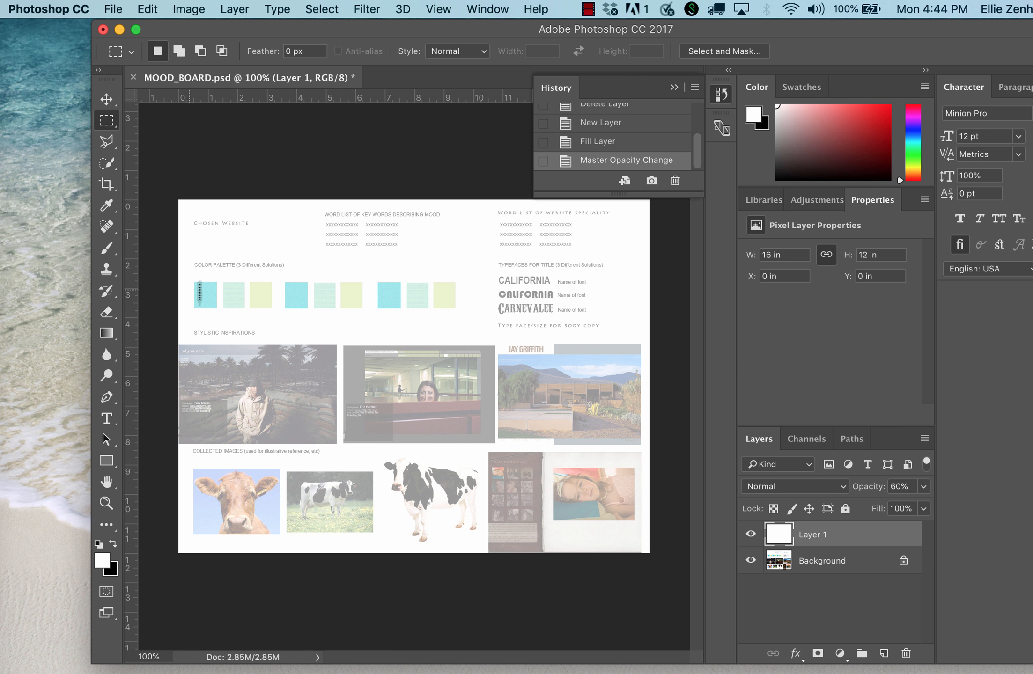
{"action": "left_click_drag", "start_coordinate": [201, 286], "coordinate": [225, 313]}
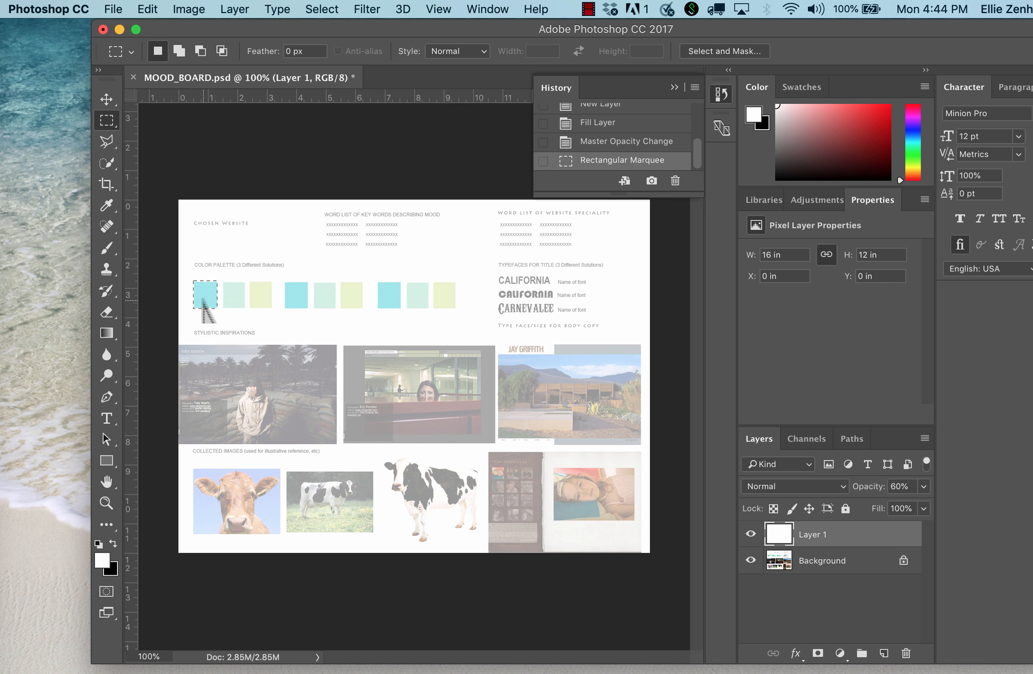
Switch to Google Chrome, search for "adobe kuler" and open the Adobe Color wheel page.
{"action": "left_click", "coordinate": [1, 107]}
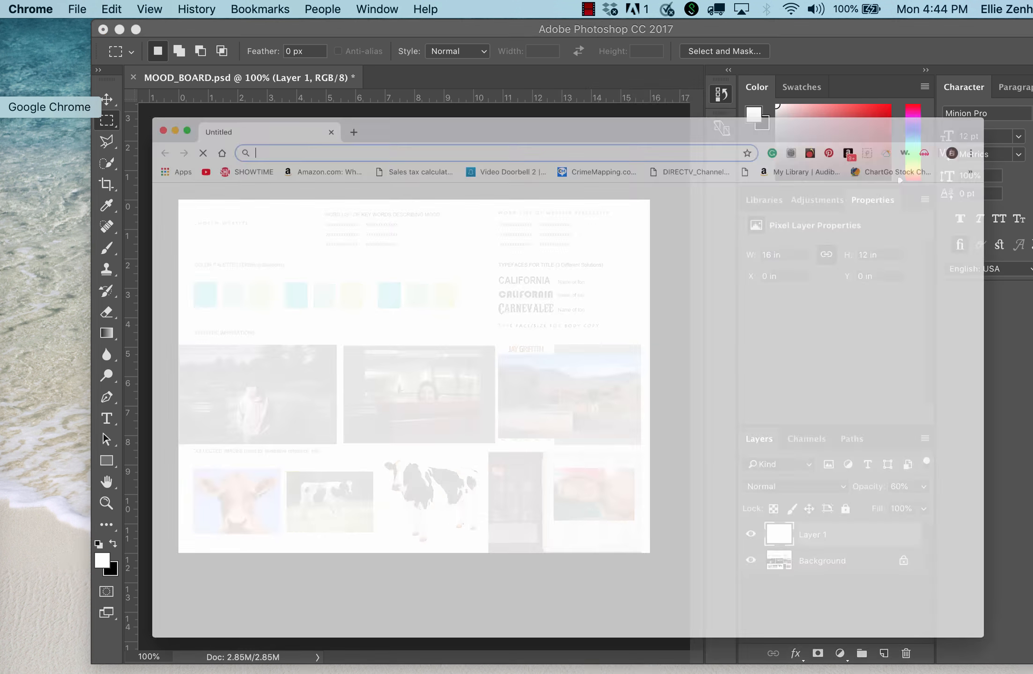
{"action": "type", "text": "adobe kul"}
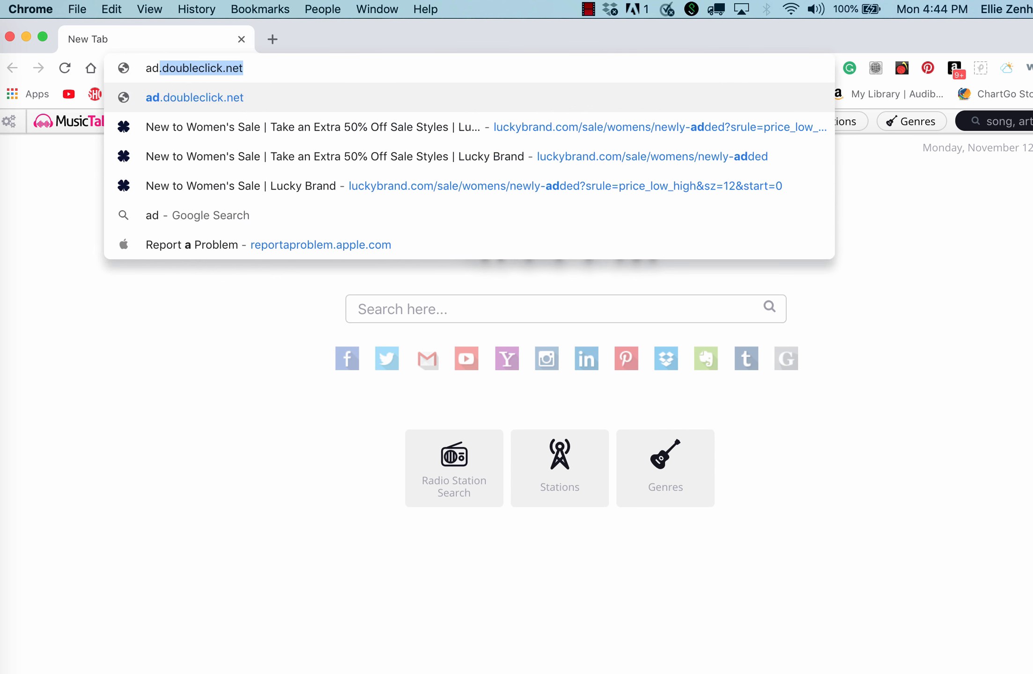
{"action": "type", "text": "er"}
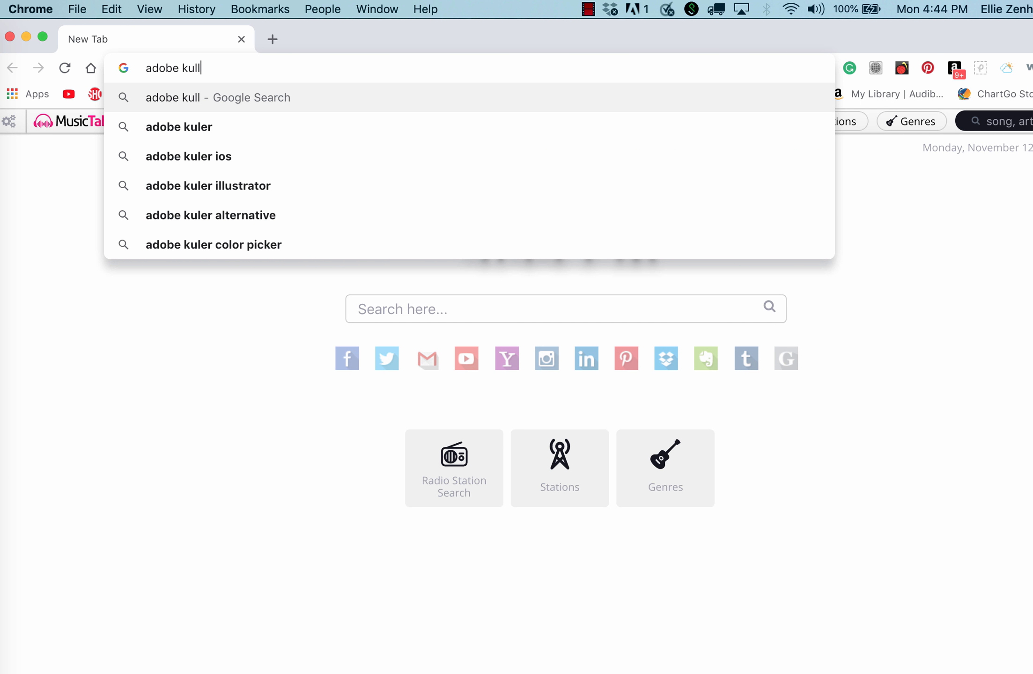
{"action": "key", "text": "Return"}
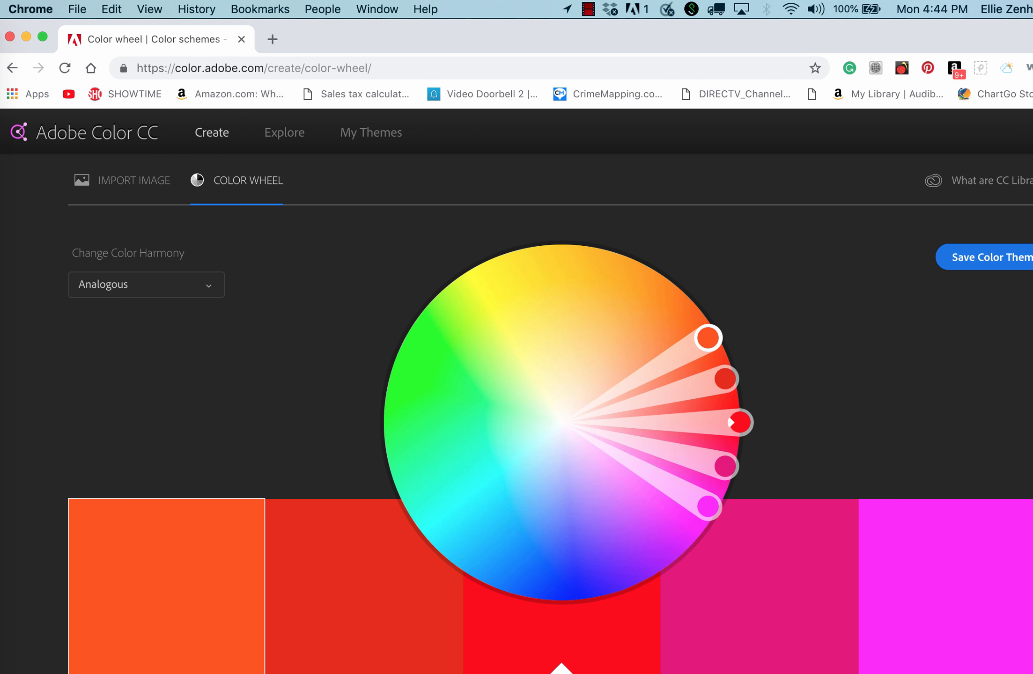
Explore this month's most popular color themes and open an editable copy of "Mi tema de Color" at its RGB and HEX values.
{"action": "left_click", "coordinate": [284, 133]}
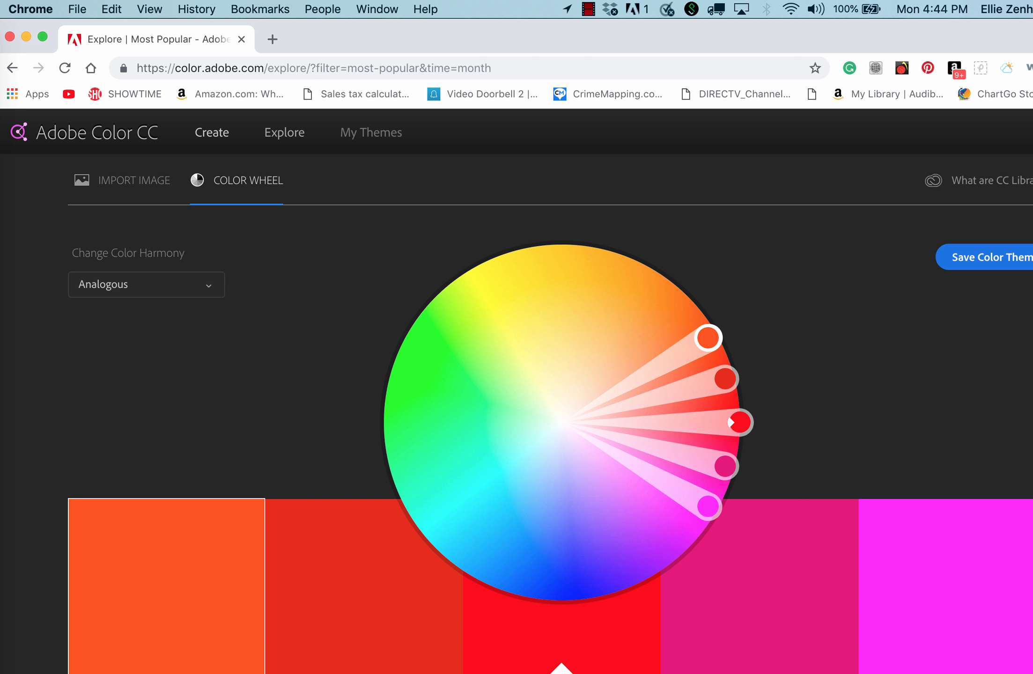
{"action": "left_click", "coordinate": [65, 177]}
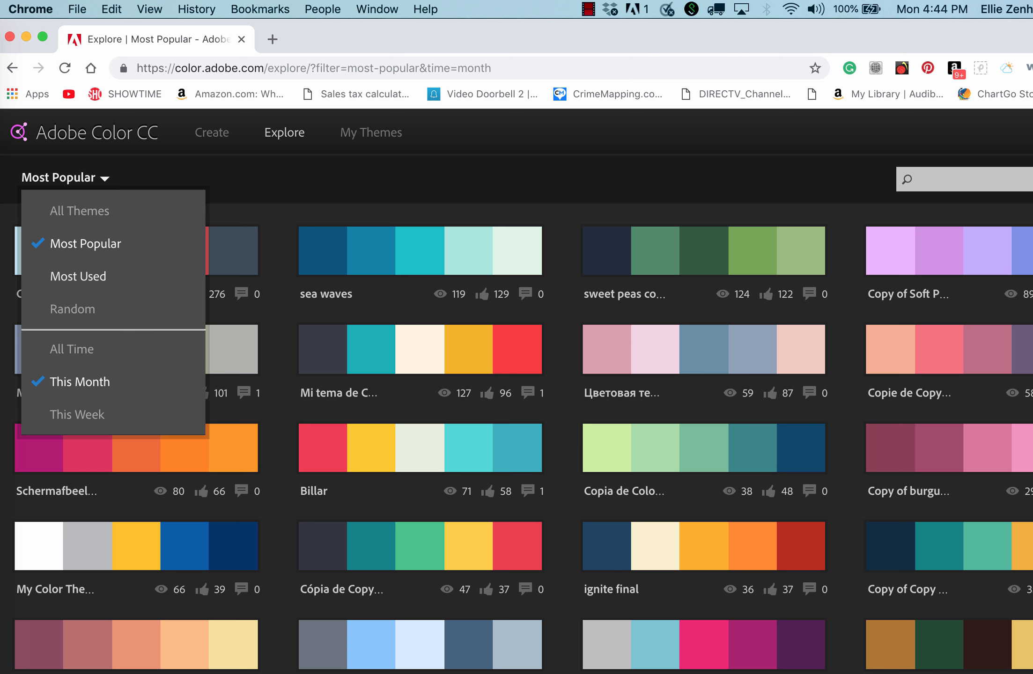
{"action": "mouse_move", "coordinate": [704, 349]}
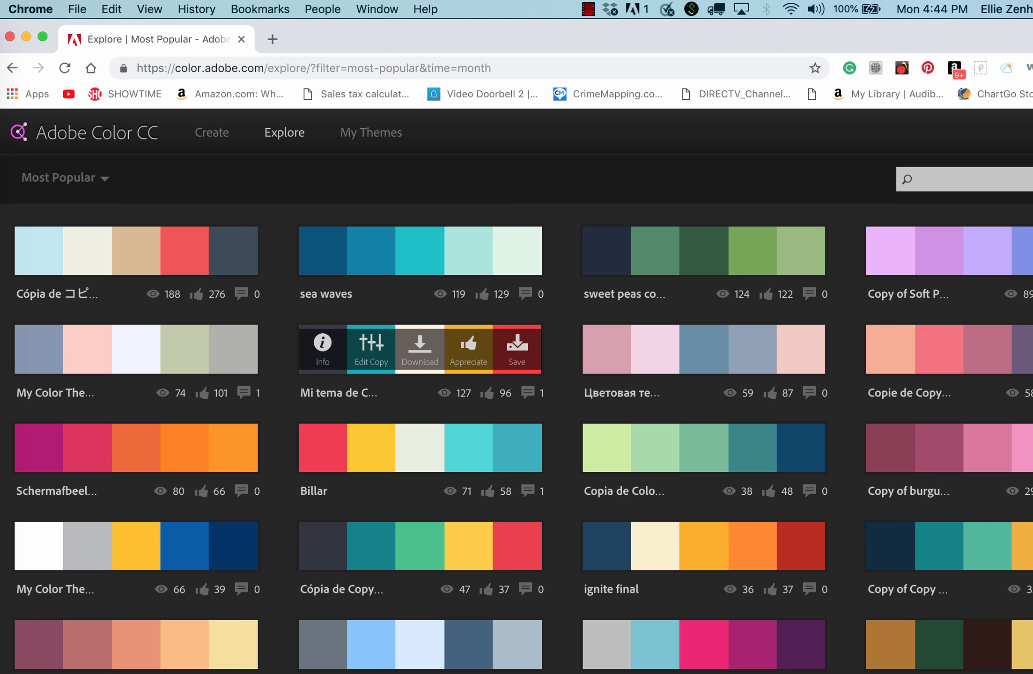
{"action": "left_click", "coordinate": [371, 348]}
{"action": "scroll", "coordinate": [427, 430], "scroll_direction": "down", "scroll_amount": 5}
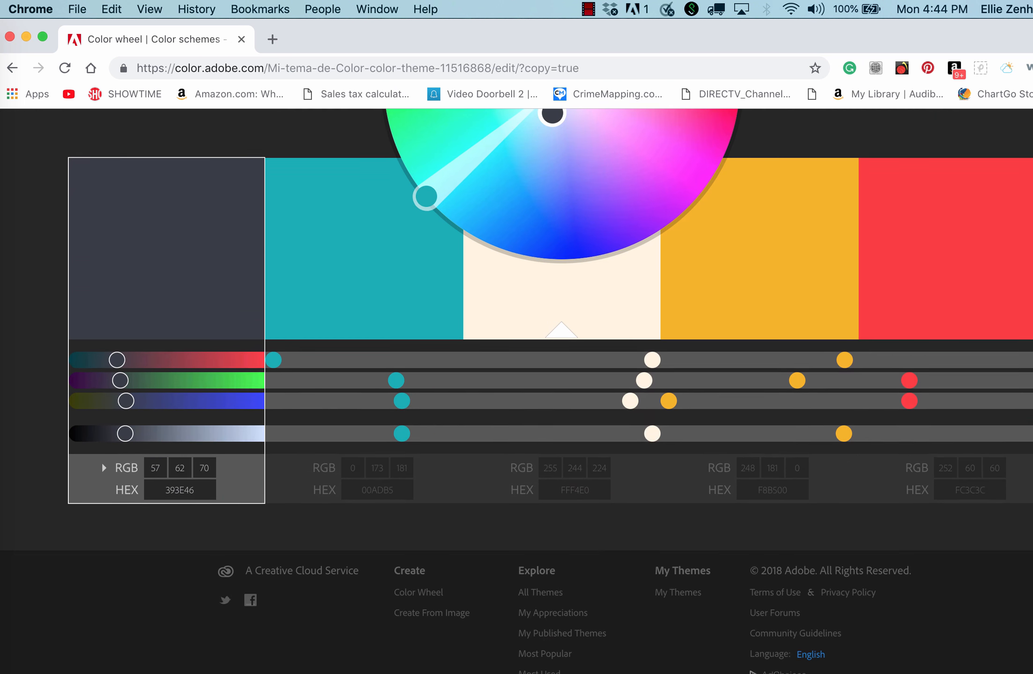
Copy the amber color's HEX value F8B500, switch to Photoshop to set it as the foreground color, and add a new layer.
{"action": "left_click", "coordinate": [695, 463]}
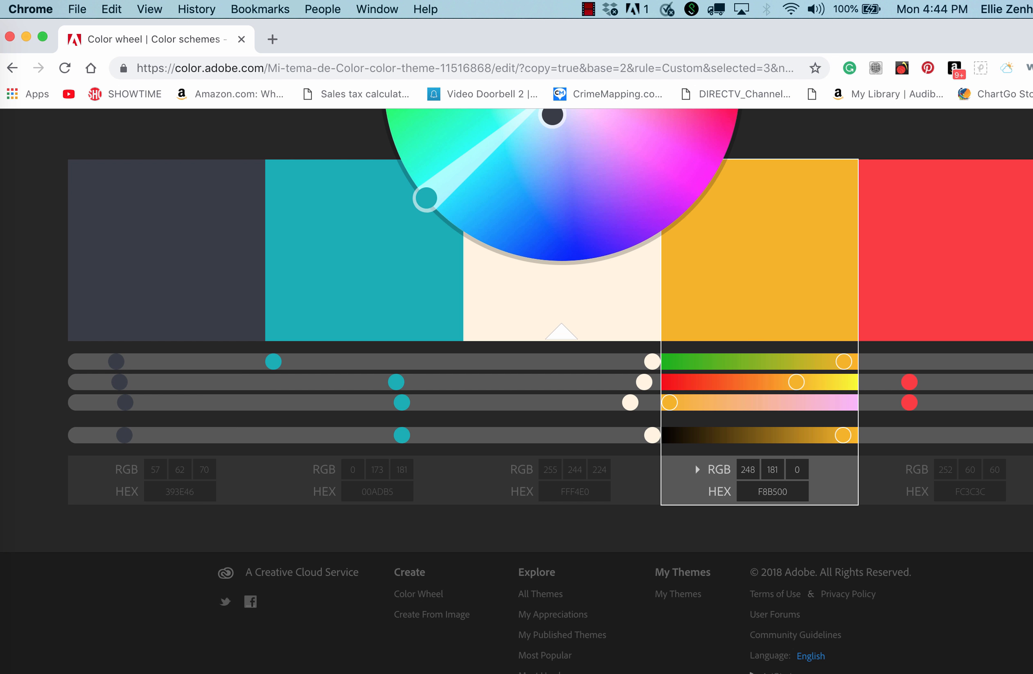
{"action": "double_click", "coordinate": [757, 491]}
{"action": "key", "text": "super+c"}
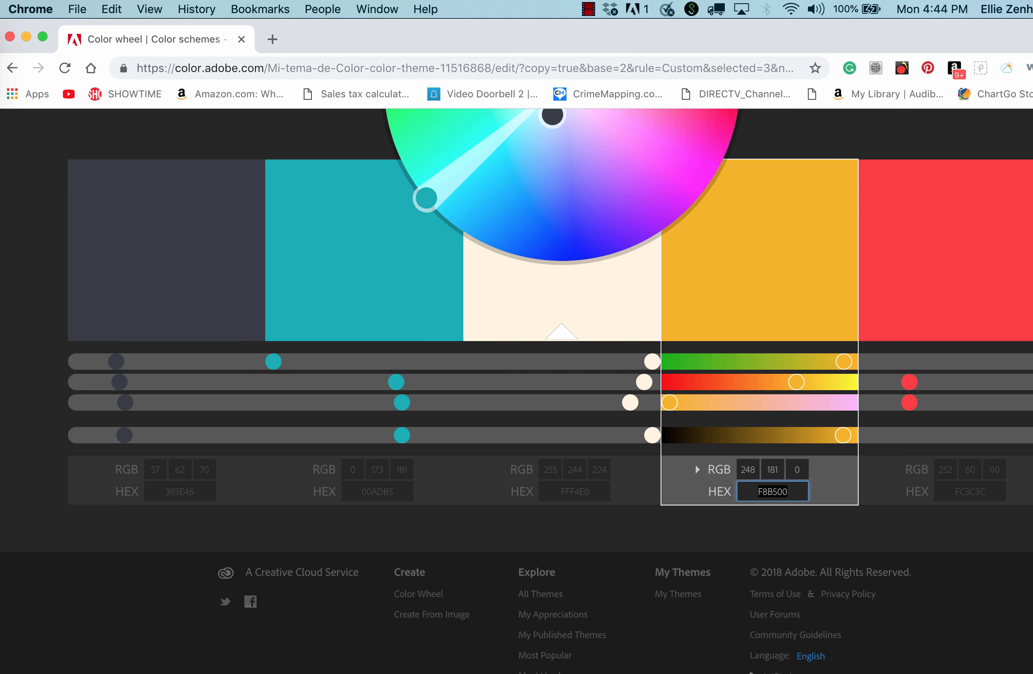
{"action": "left_click_drag", "start_coordinate": [422, 35], "coordinate": [913, 59]}
{"action": "left_click", "coordinate": [102, 560]}
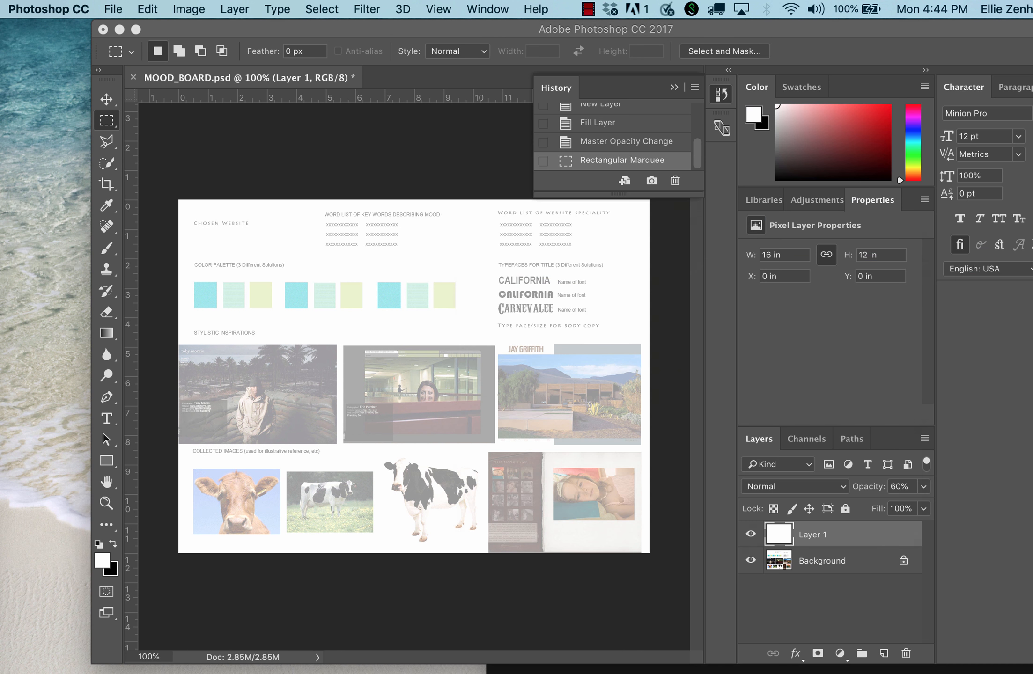
{"action": "left_click", "coordinate": [102, 560]}
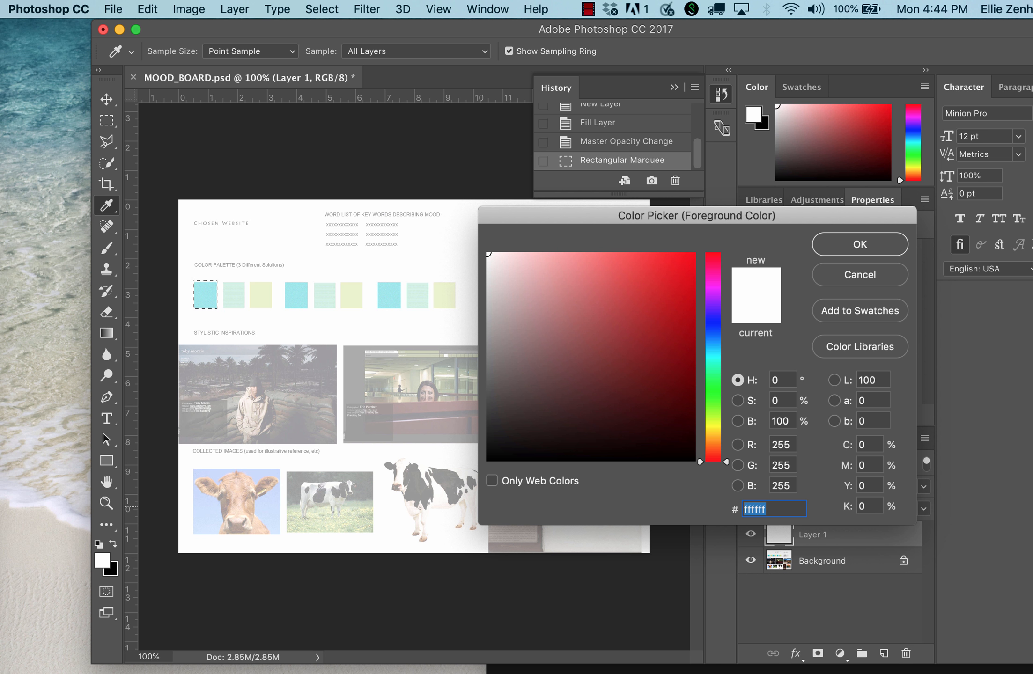
{"action": "key", "text": "super+v"}
{"action": "key", "text": "Return"}
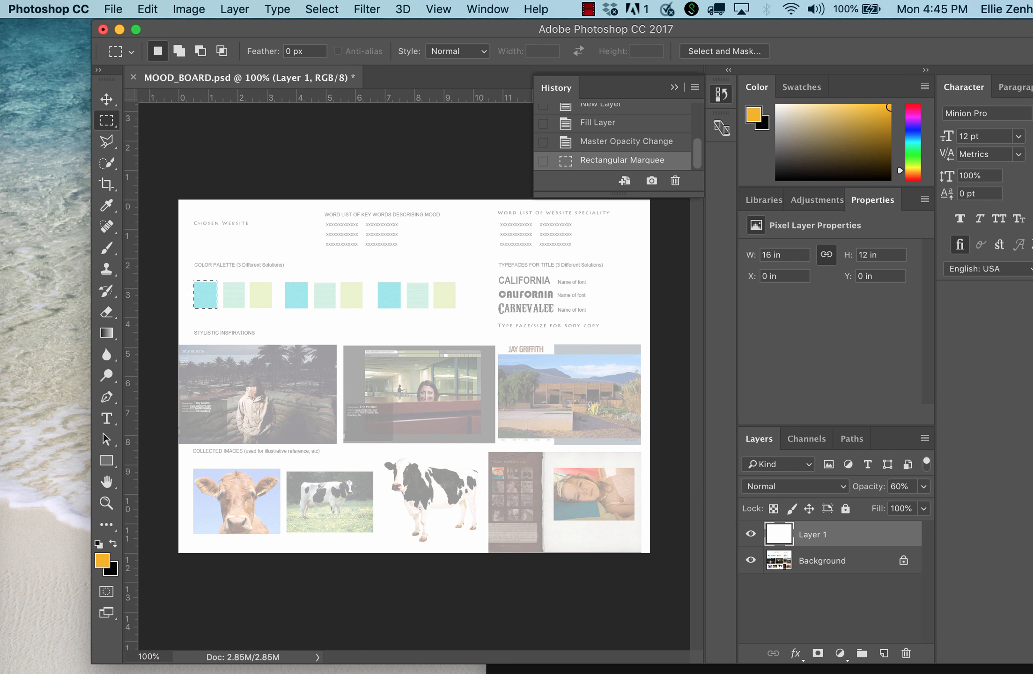
{"action": "left_click", "coordinate": [883, 653]}
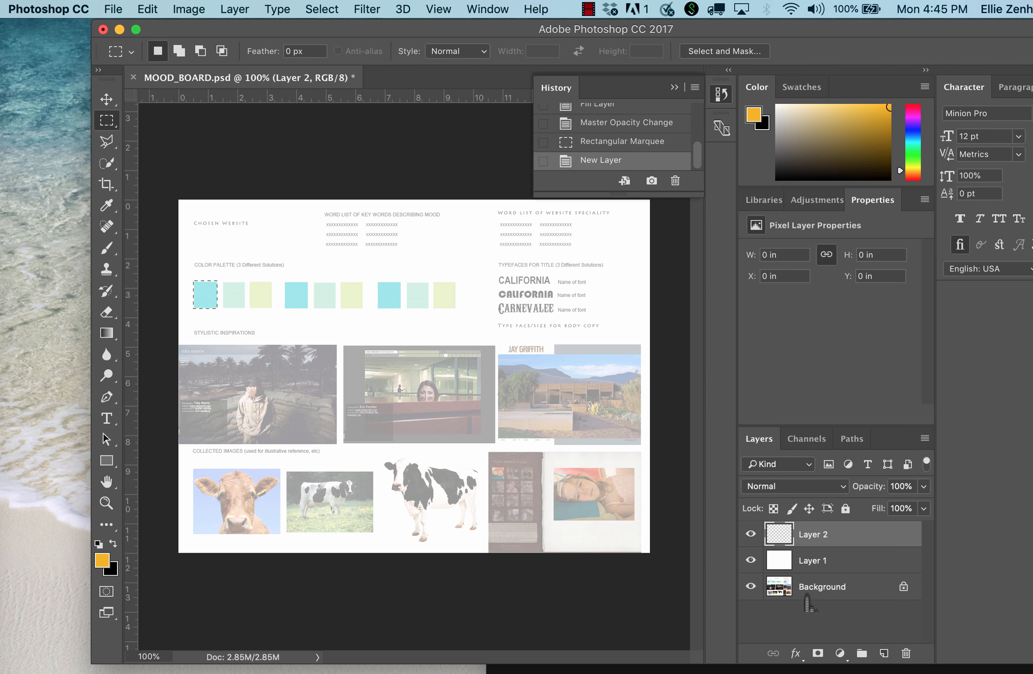
{"action": "left_click", "coordinate": [773, 509]}
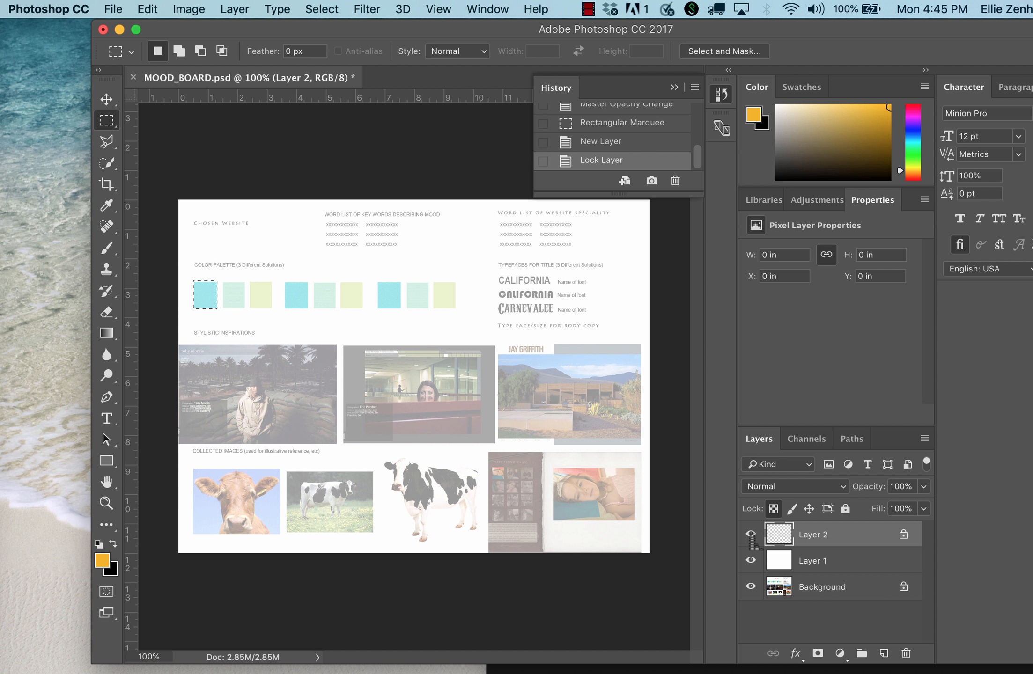
{"action": "key", "text": "alt+BackSpace"}
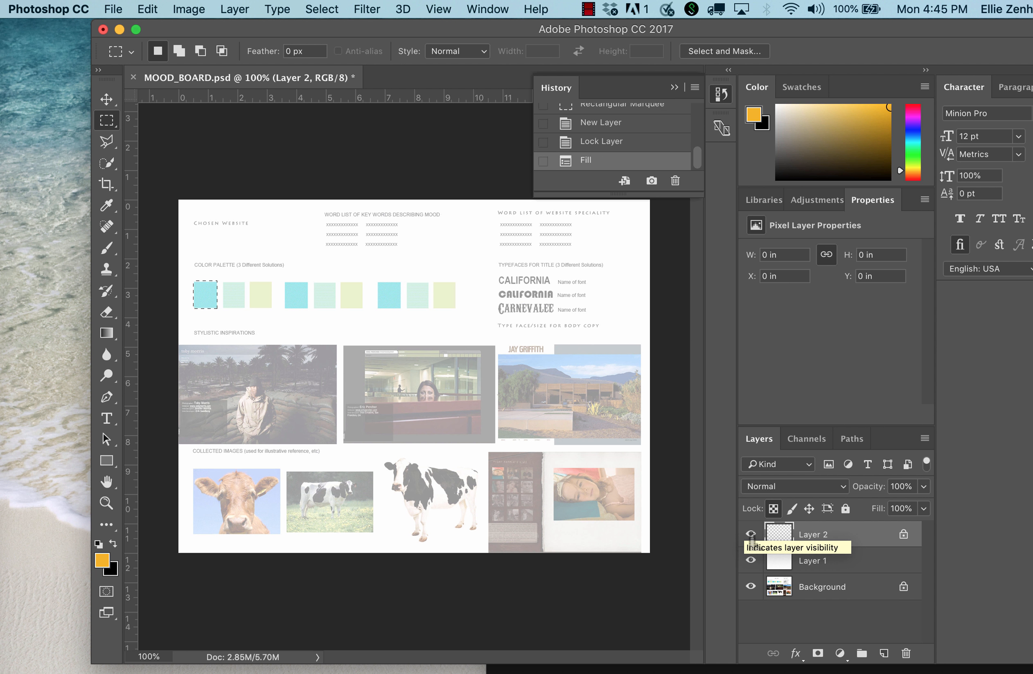
{"action": "key", "text": "alt+BackSpace"}
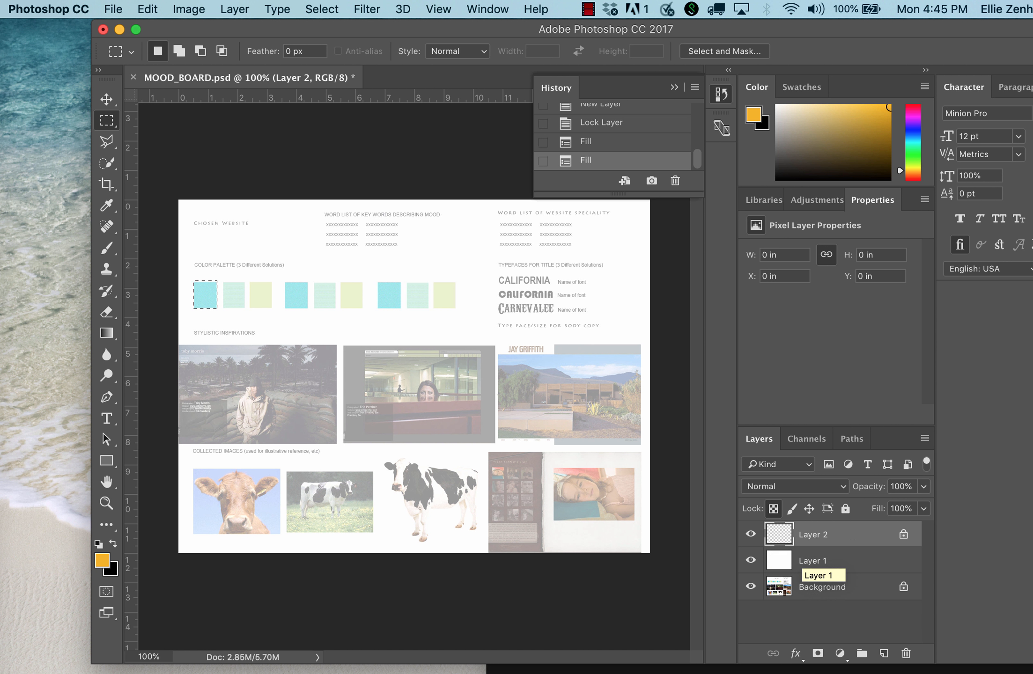
{"action": "left_click", "coordinate": [773, 508]}
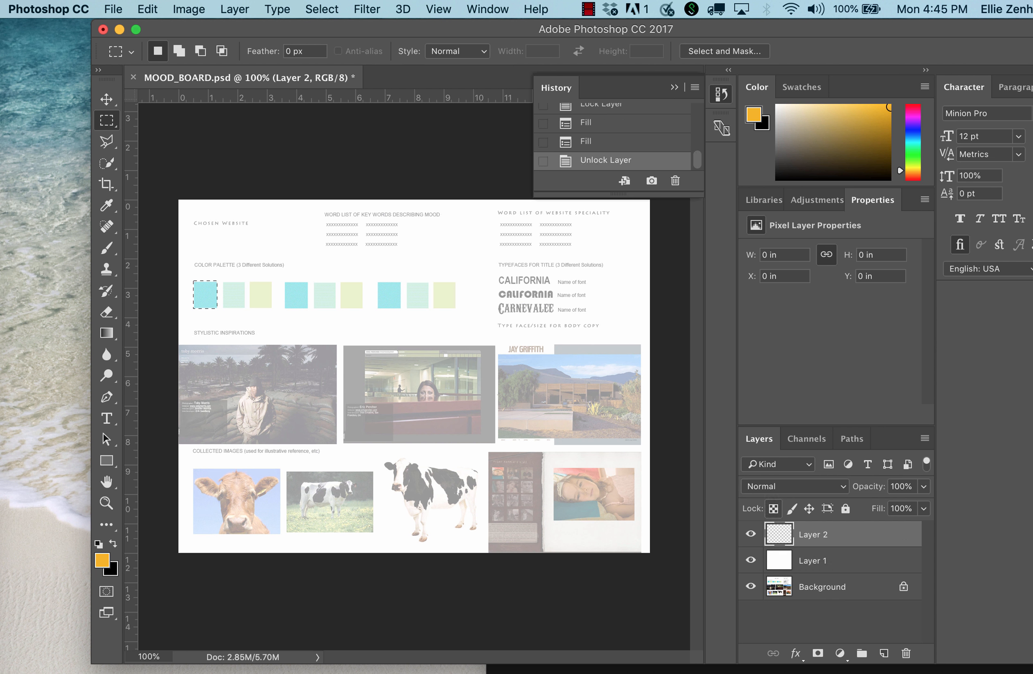
Fill the selected first palette swatch with the amber foreground color on the new layer and deselect it.
{"action": "key", "text": "alt+BackSpace"}
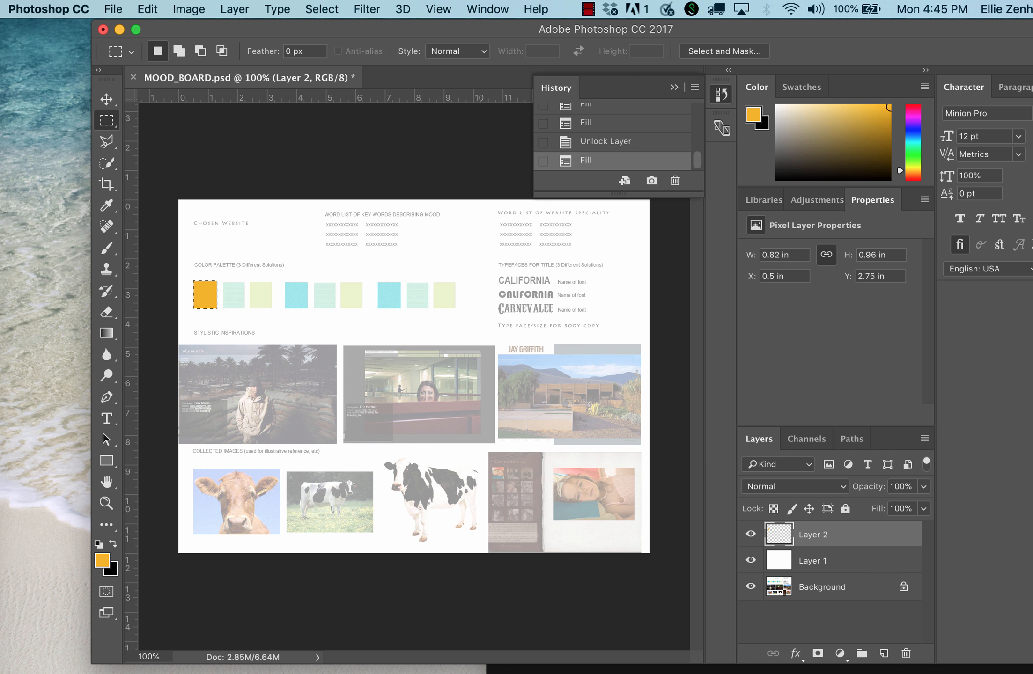
{"action": "key", "text": "super+d"}
{"action": "left_click_drag", "start_coordinate": [779, 539], "coordinate": [788, 549]}
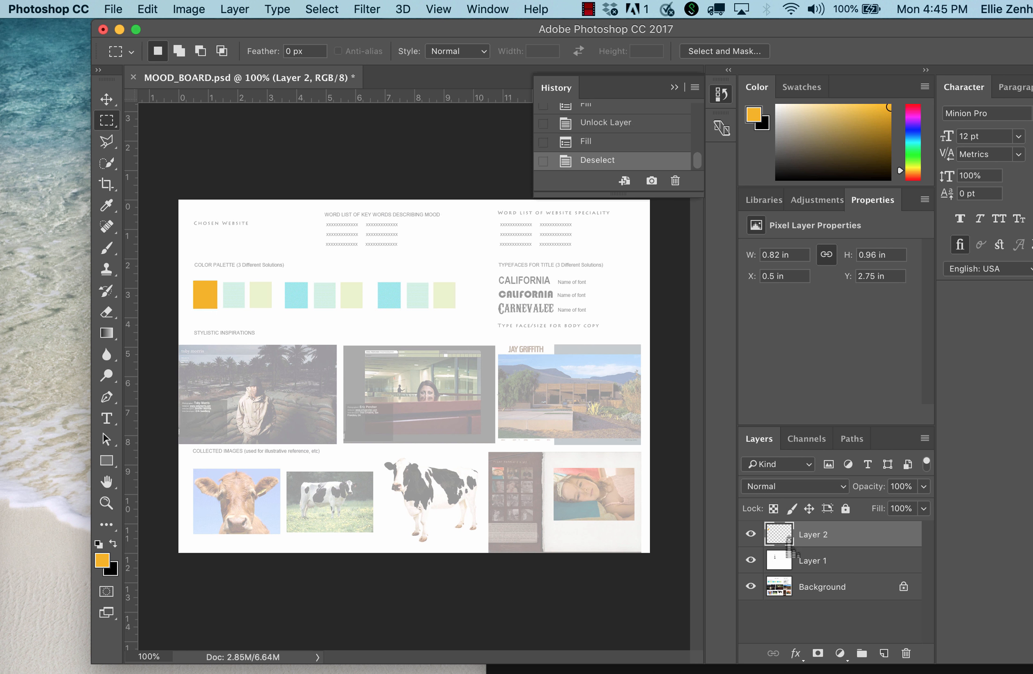
Duplicate the amber swatch layer and position the copy over the second swatch of the first color palette.
{"action": "key", "text": "super+j"}
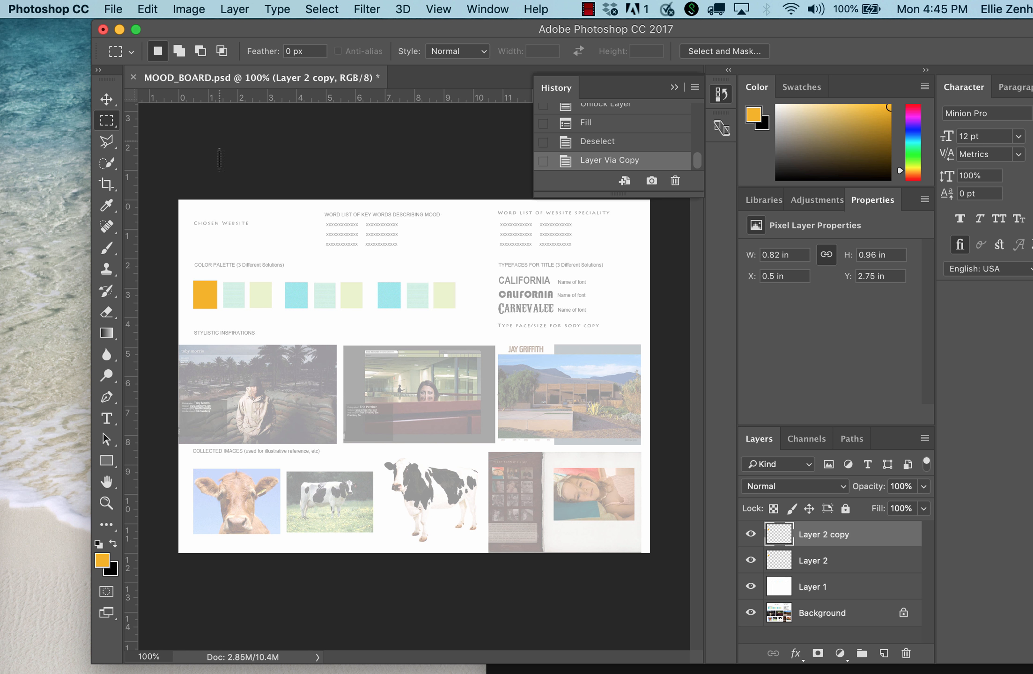
{"action": "key", "text": "v"}
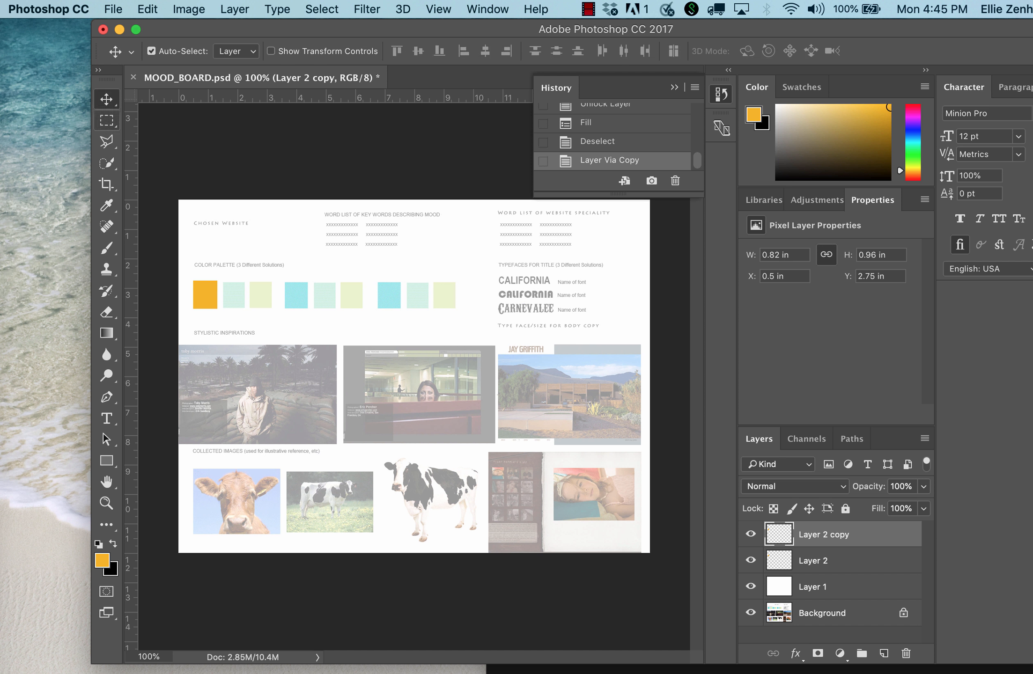
{"action": "left_click_drag", "start_coordinate": [205, 307], "coordinate": [236, 309]}
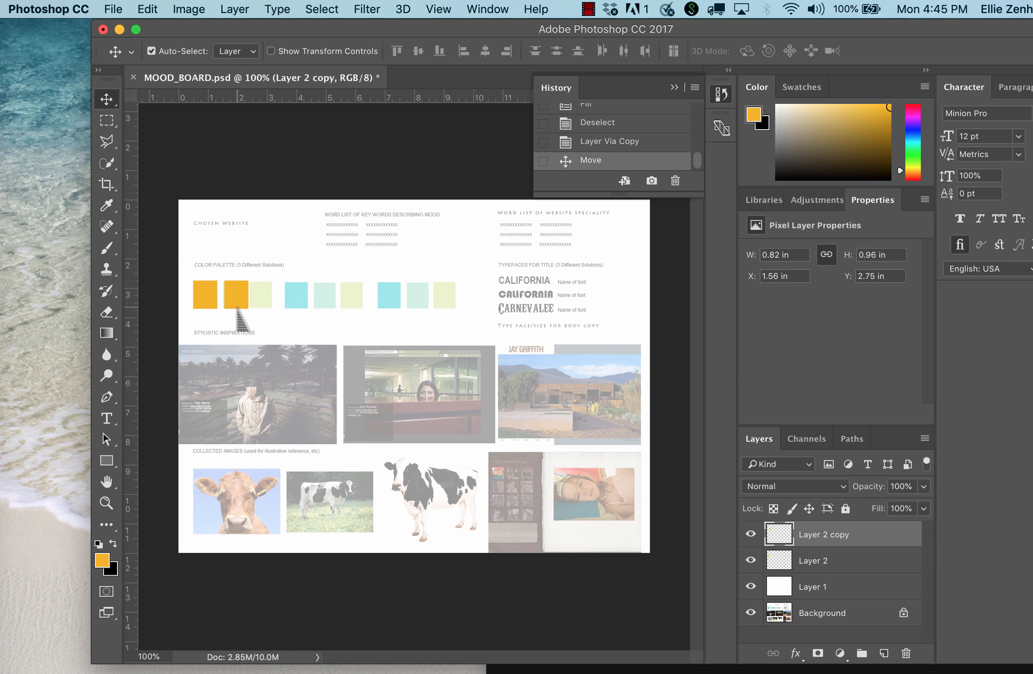
{"action": "key", "text": "Left"}
{"action": "key", "text": "Left"}
{"action": "key", "text": "Left"}
{"action": "key", "text": "Left"}
{"action": "key", "text": "Left"}
{"action": "key", "text": "Left"}
{"action": "key", "text": "Left"}
{"action": "key", "text": "Left"}
Switch to Google Chrome, copy the teal theme color's HEX value 00ADB5, and return to Photoshop.
{"action": "key", "text": "super+Tab"}
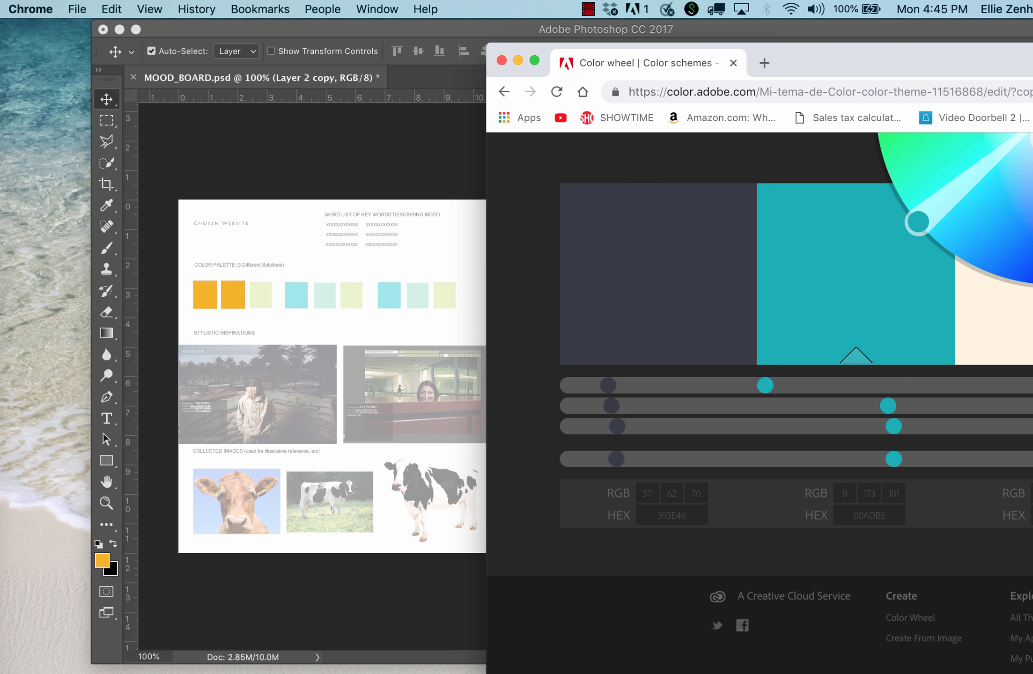
{"action": "left_click", "coordinate": [852, 304]}
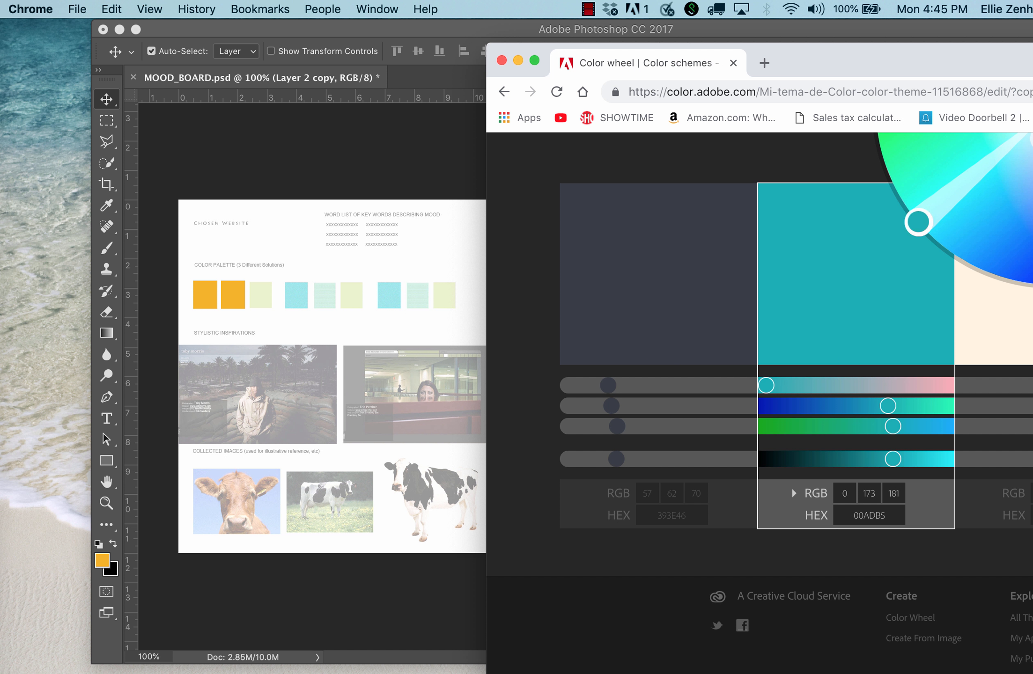
{"action": "left_click_drag", "start_coordinate": [852, 515], "coordinate": [886, 516]}
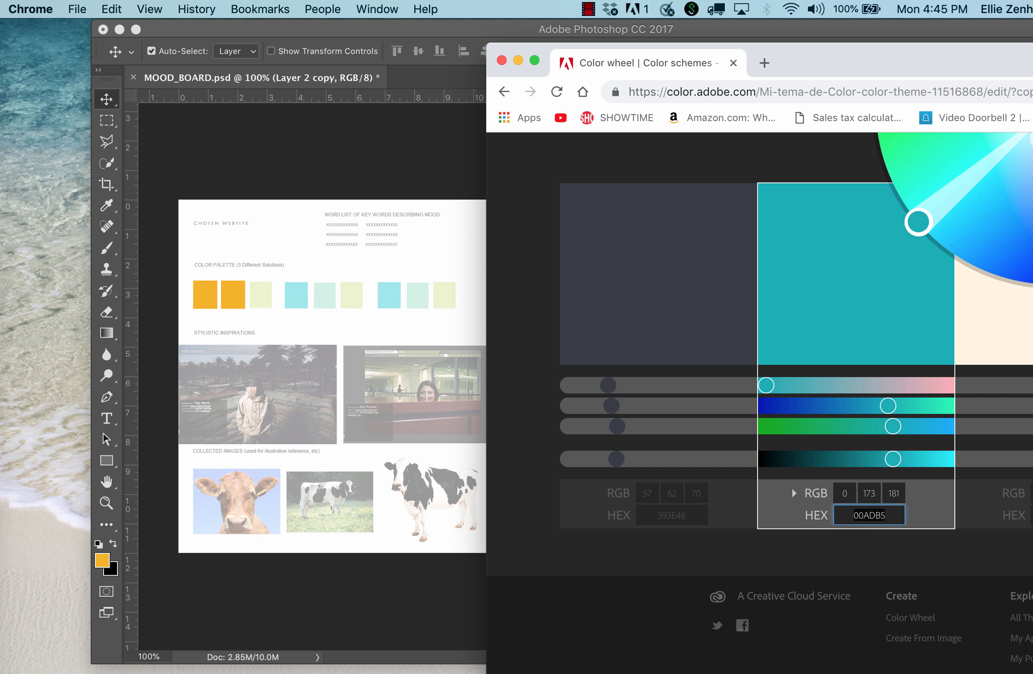
{"action": "key", "text": "super+Tab"}
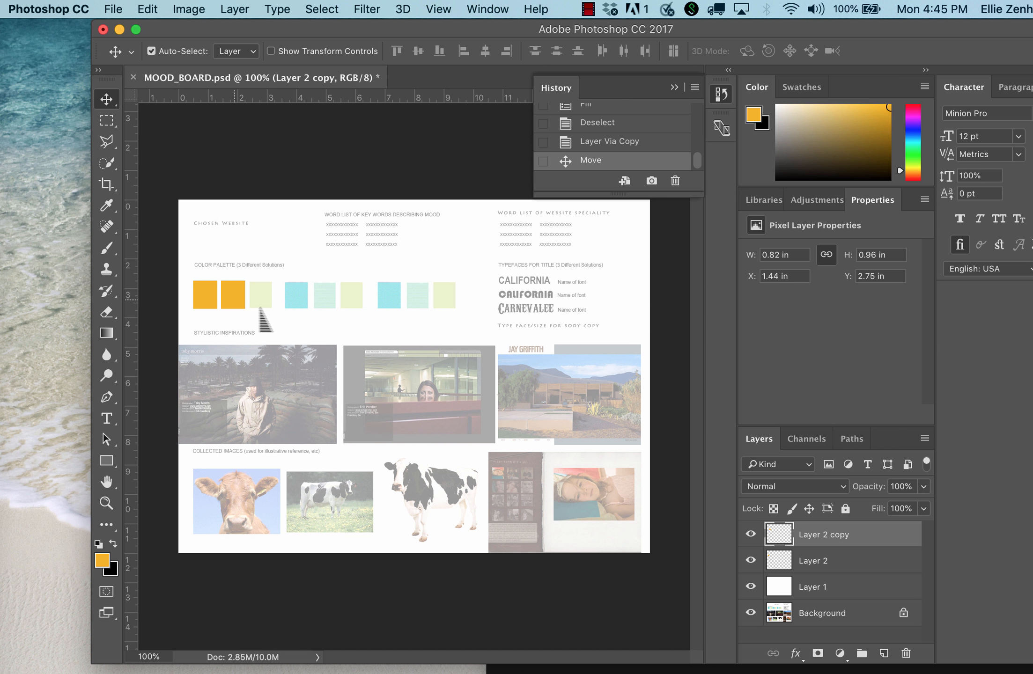
Lock the transparent pixels of the duplicated swatch layer and test filling it with the foreground and black background colors.
{"action": "left_click", "coordinate": [773, 508]}
{"action": "key", "text": "alt+BackSpace"}
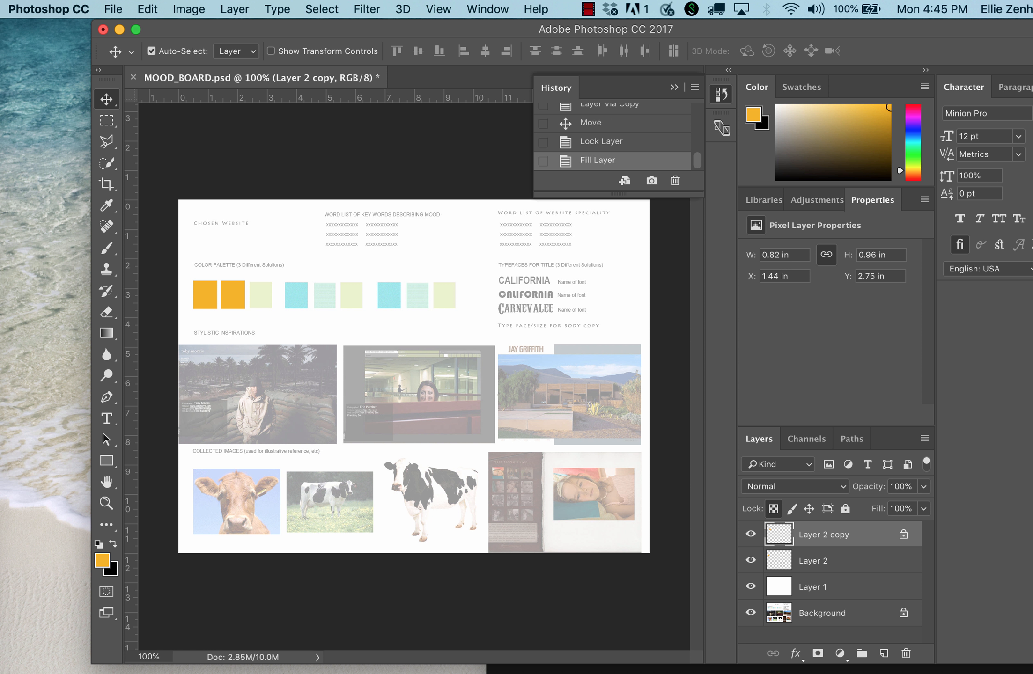
{"action": "key", "text": "super+BackSpace"}
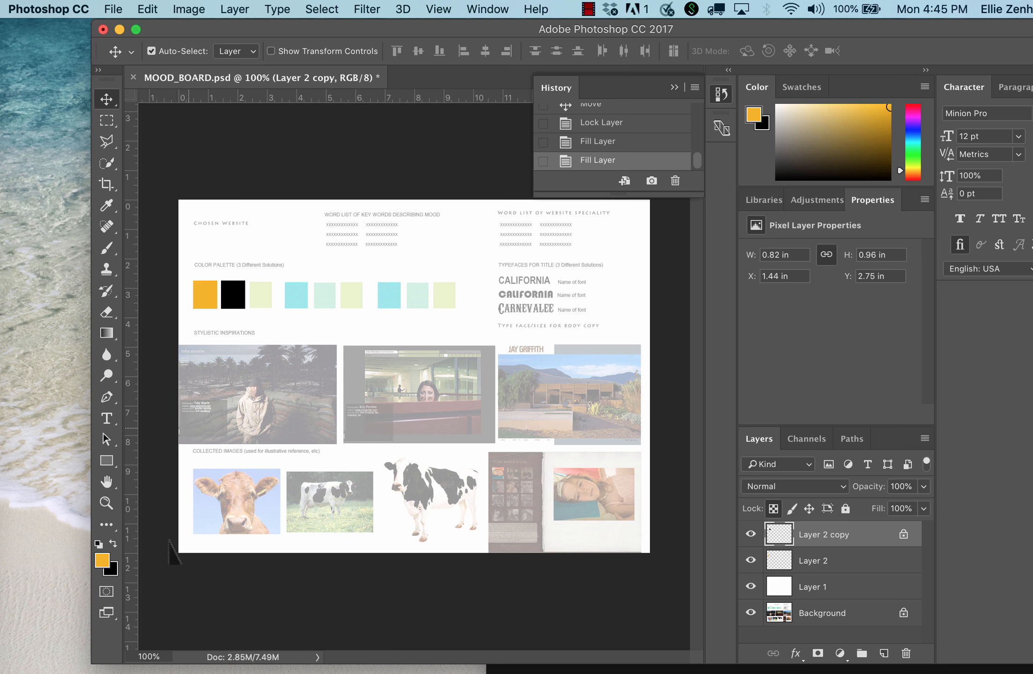
Set the foreground color to 00ADB5 and fill the second swatch with it.
{"action": "left_click", "coordinate": [102, 560]}
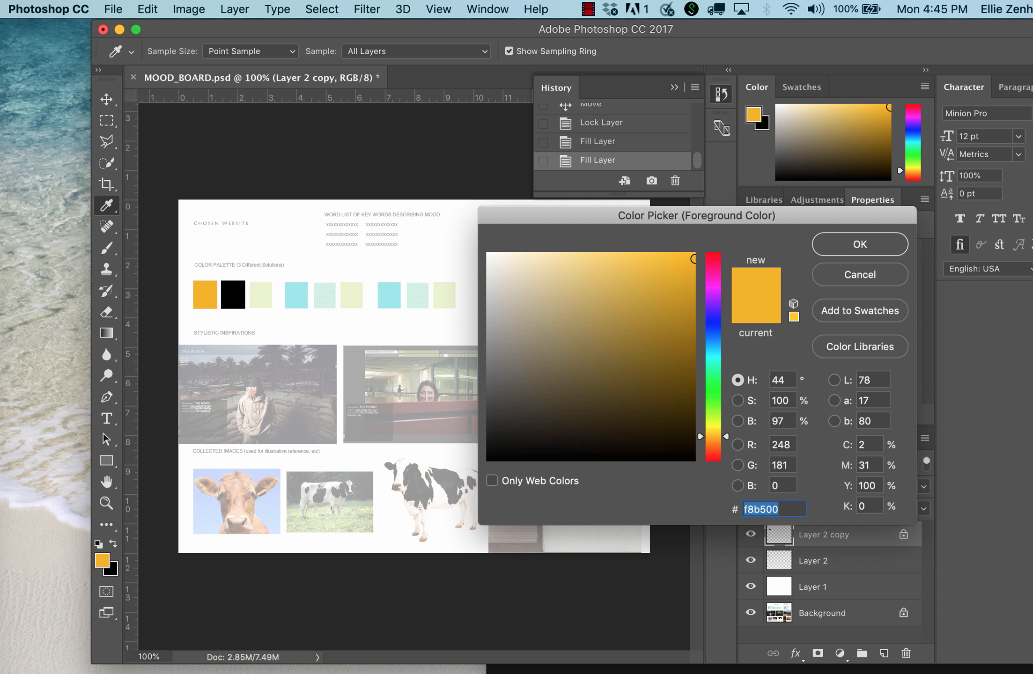
{"action": "type", "text": "00ADB5"}
{"action": "key", "text": "Return"}
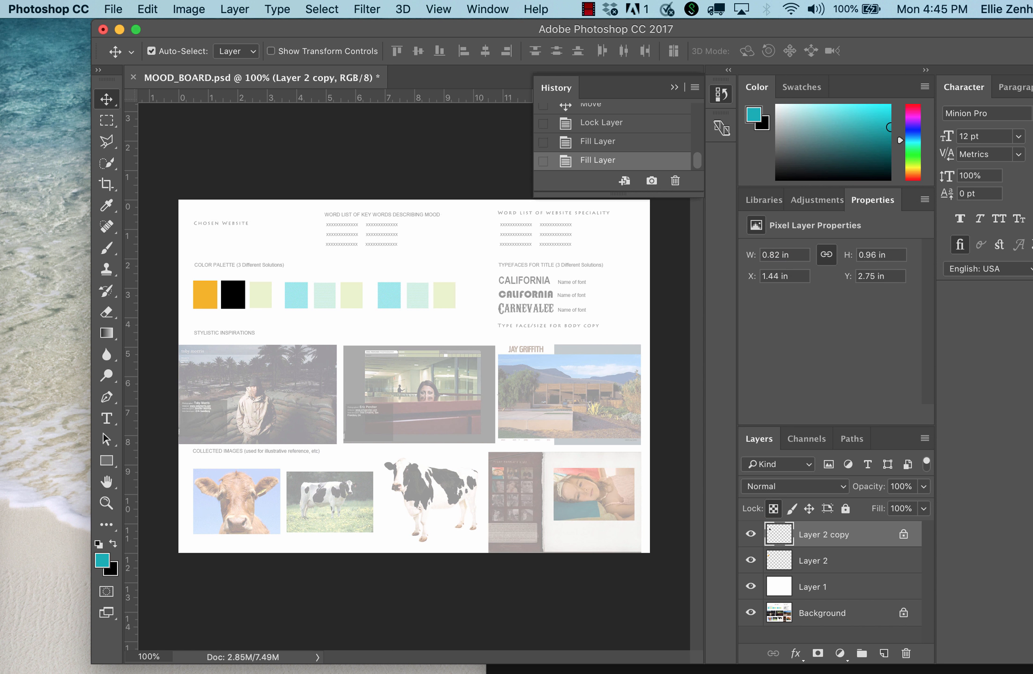
{"action": "key", "text": "alt+BackSpace"}
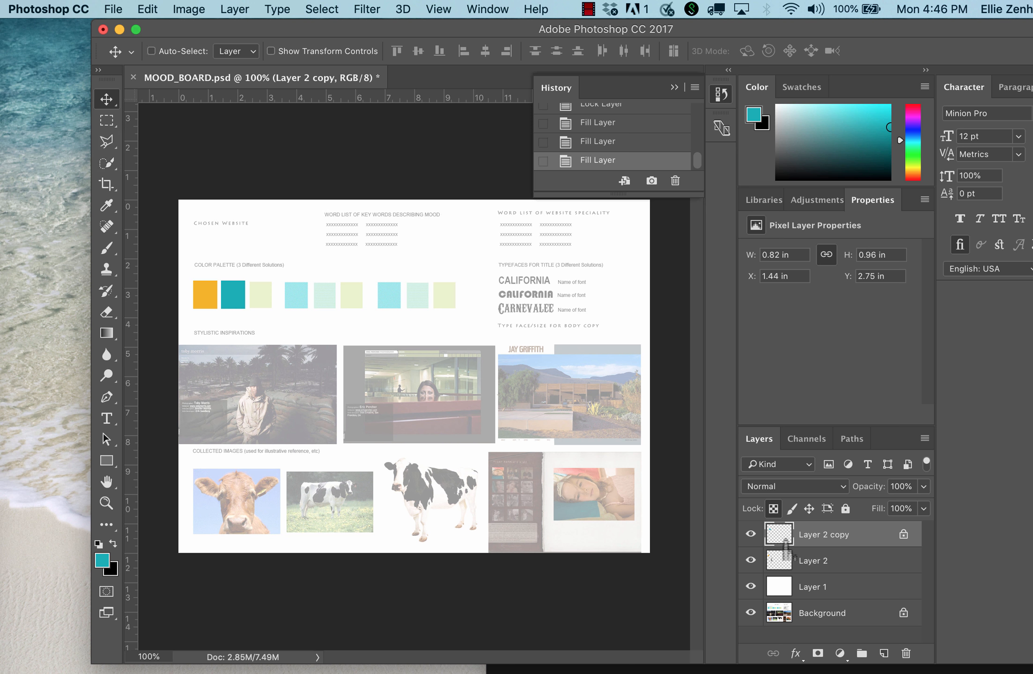
Duplicate the teal swatch layer and position the copy over the third swatch of the first palette.
{"action": "key", "text": "super+j"}
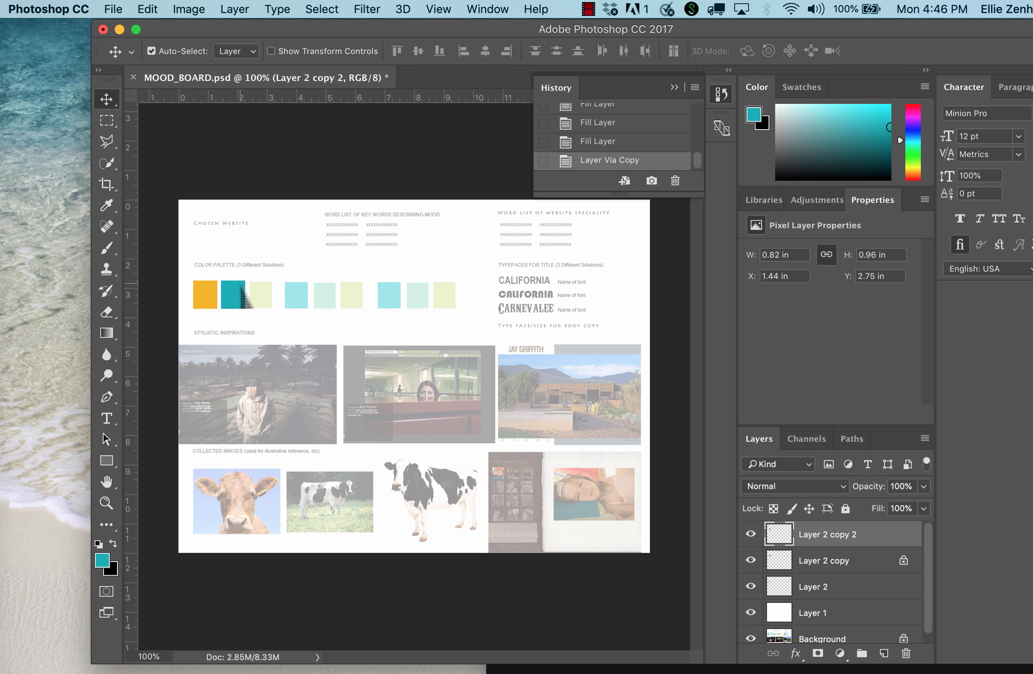
{"action": "left_click_drag", "start_coordinate": [241, 288], "coordinate": [263, 307]}
Switch to Google Chrome, copy the cream theme color's HEX value FFF4E0, and move the browser window aside to reveal Photoshop.
{"action": "left_click_drag", "start_coordinate": [1029, 56], "coordinate": [568, 33]}
{"action": "left_click", "coordinate": [604, 491]}
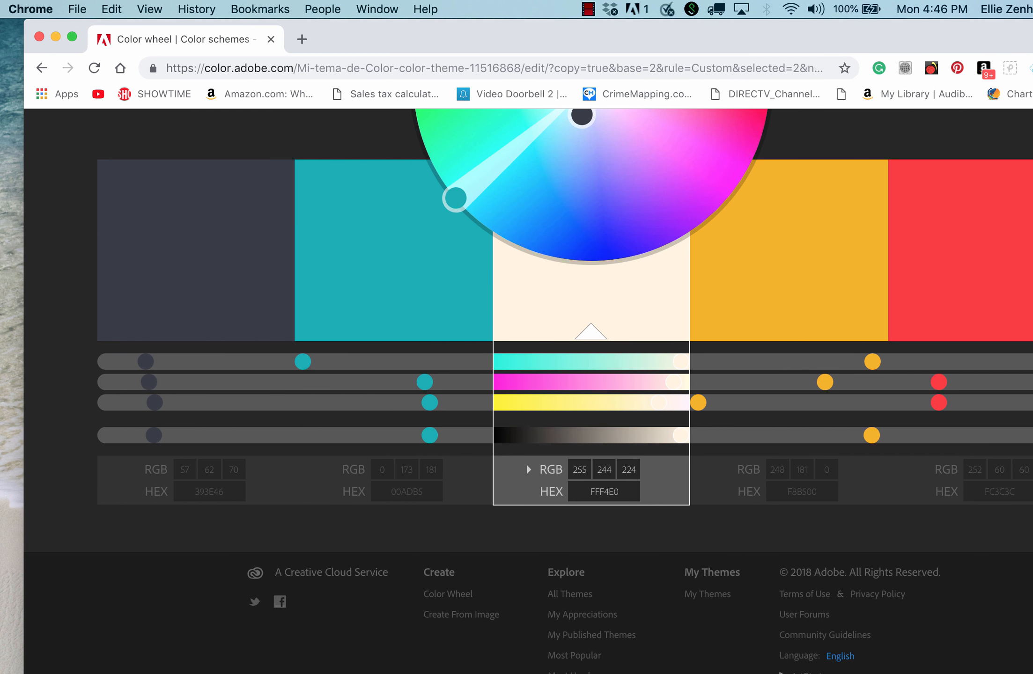
{"action": "double_click", "coordinate": [604, 491]}
{"action": "key", "text": "super+c"}
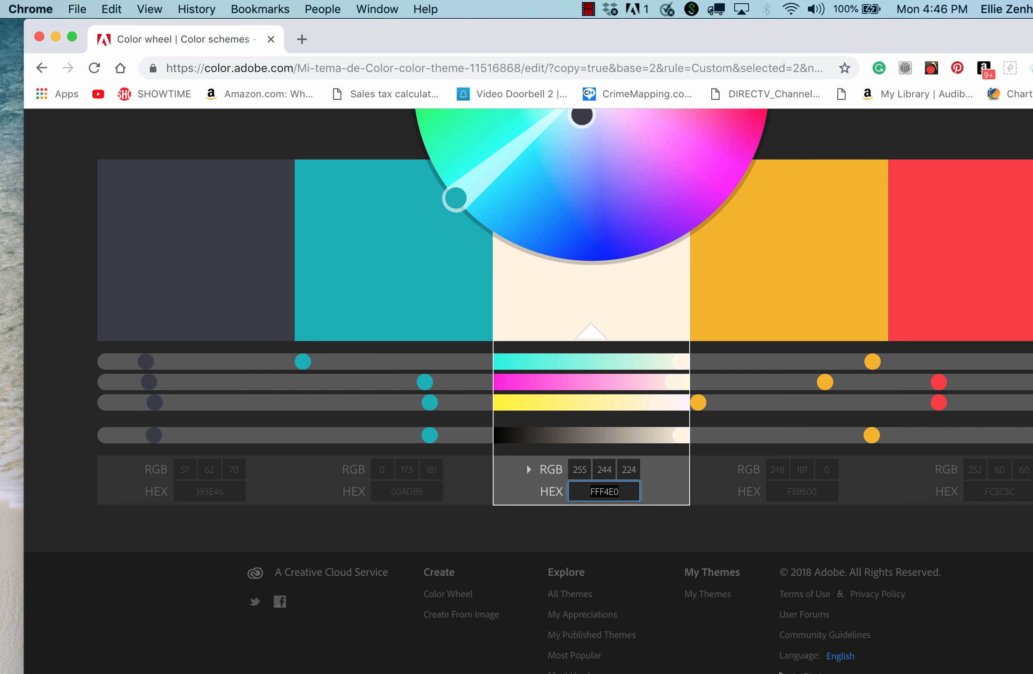
{"action": "left_click_drag", "start_coordinate": [552, 35], "coordinate": [1030, 67]}
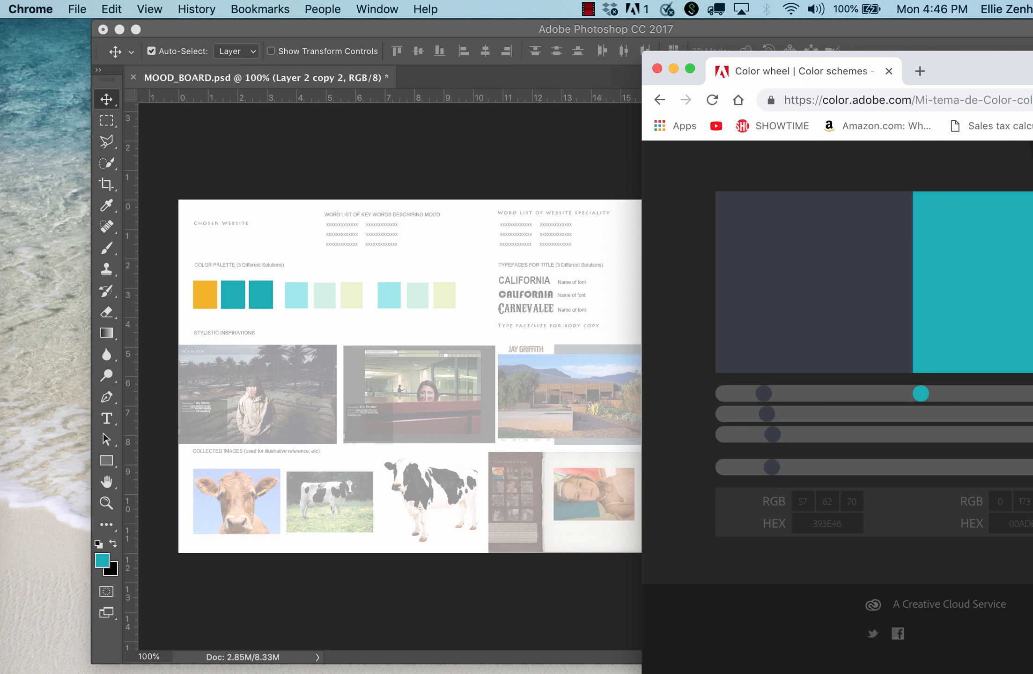
In Photoshop, set the foreground color to FFF4E0 and fill the third swatch with its transparent pixels locked.
{"action": "left_click", "coordinate": [341, 173]}
{"action": "left_click", "coordinate": [102, 560]}
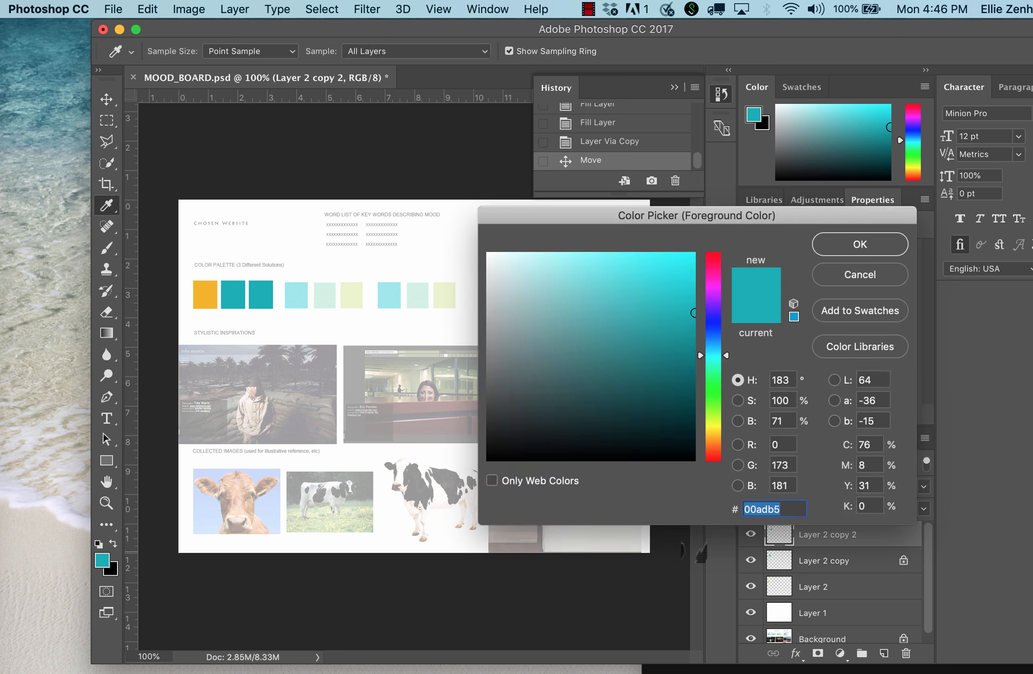
{"action": "key", "text": "super+v"}
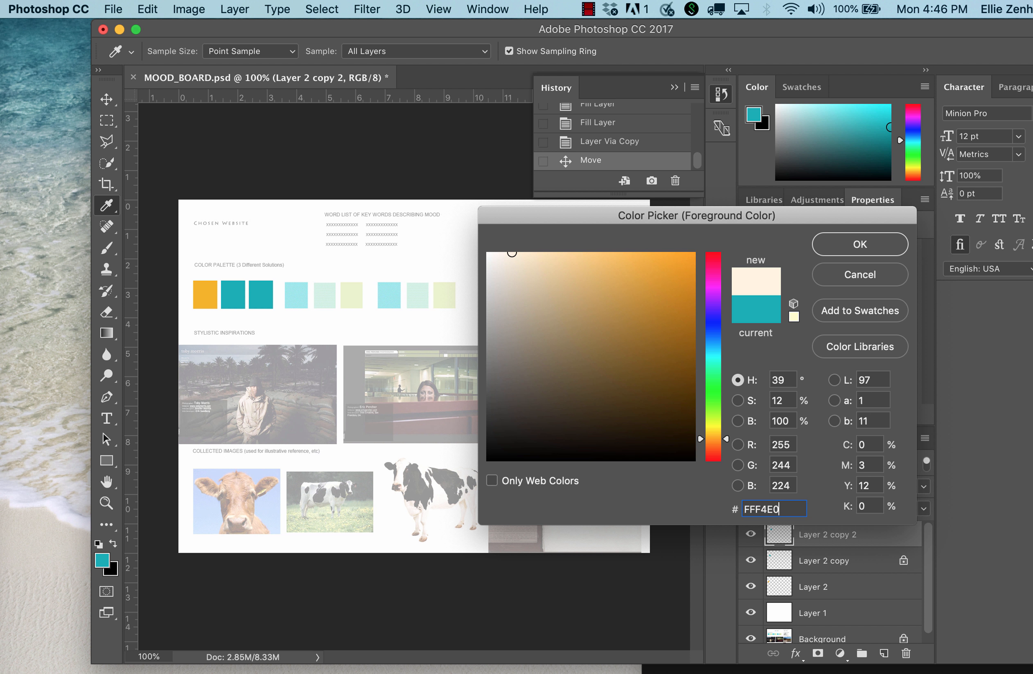
{"action": "key", "text": "Return"}
{"action": "key", "text": "v"}
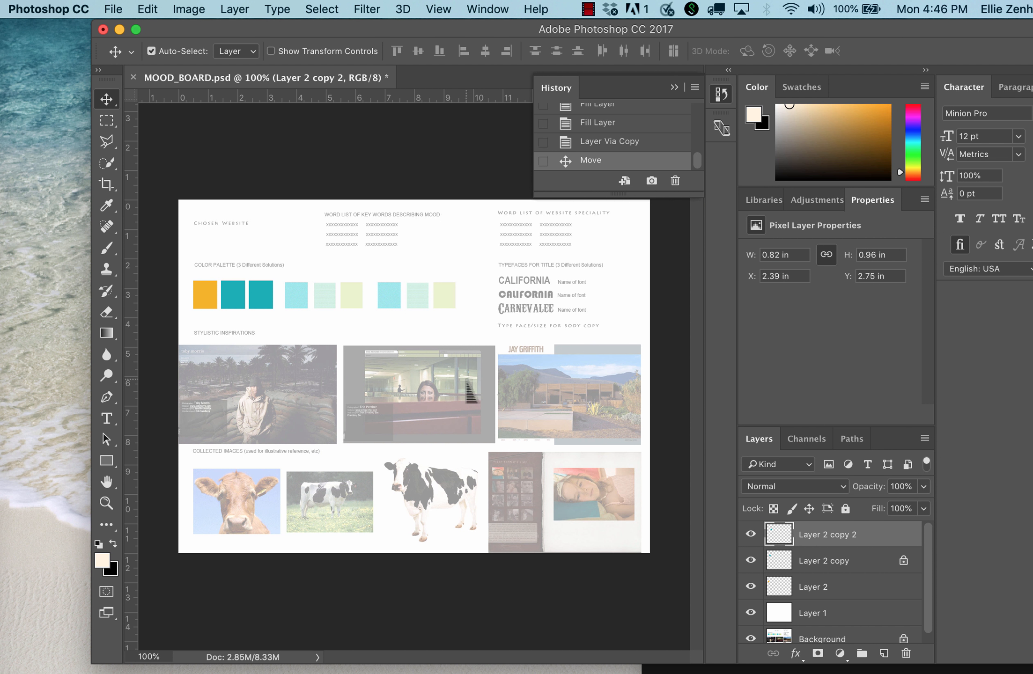
{"action": "key", "text": "slash"}
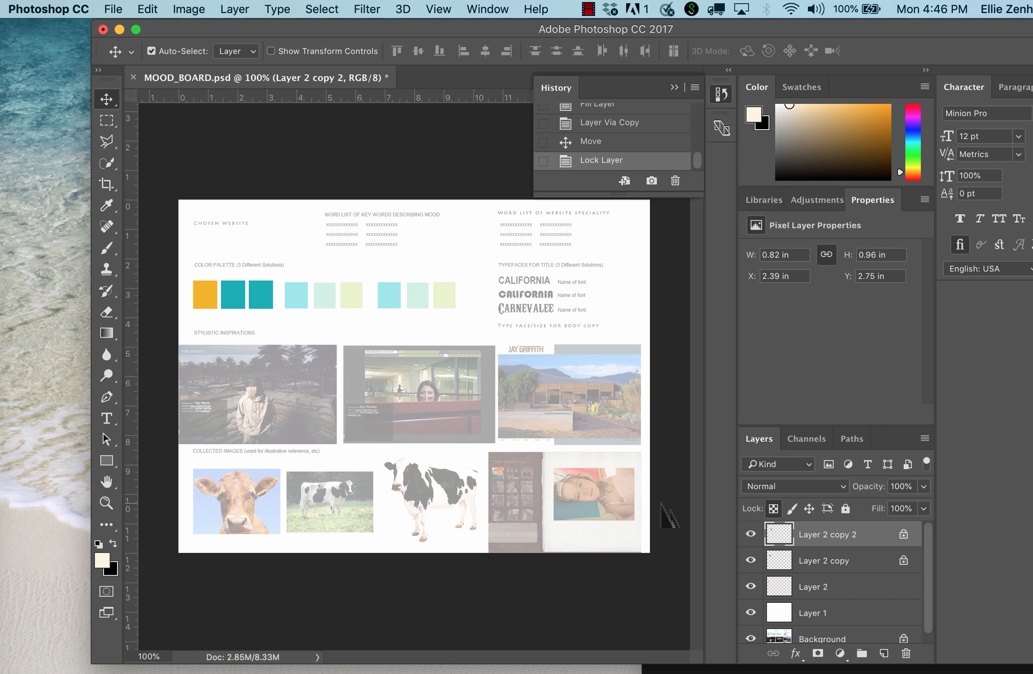
{"action": "key", "text": "alt+BackSpace"}
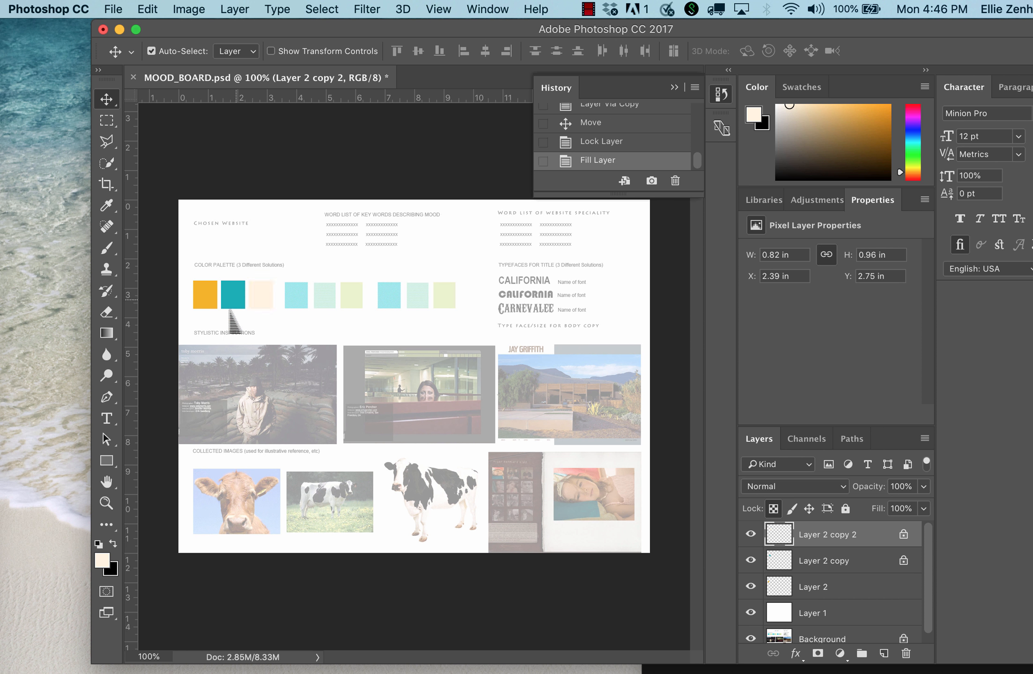
Group the three swatch layers of the first color palette.
{"action": "left_click", "coordinate": [860, 598], "text": "shift"}
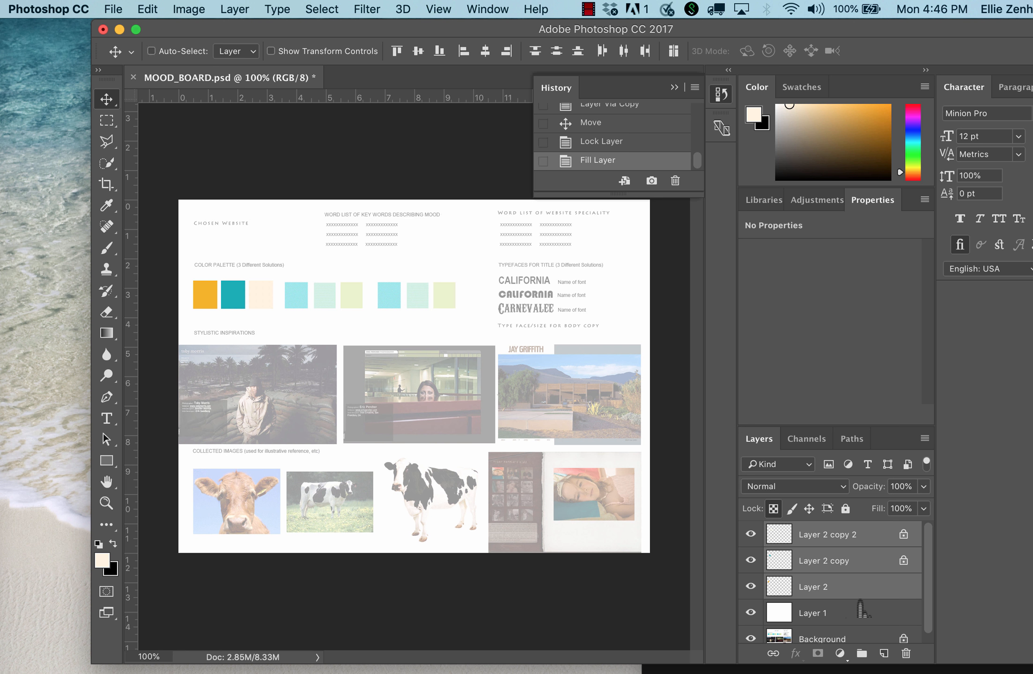
{"action": "key", "text": "super+g"}
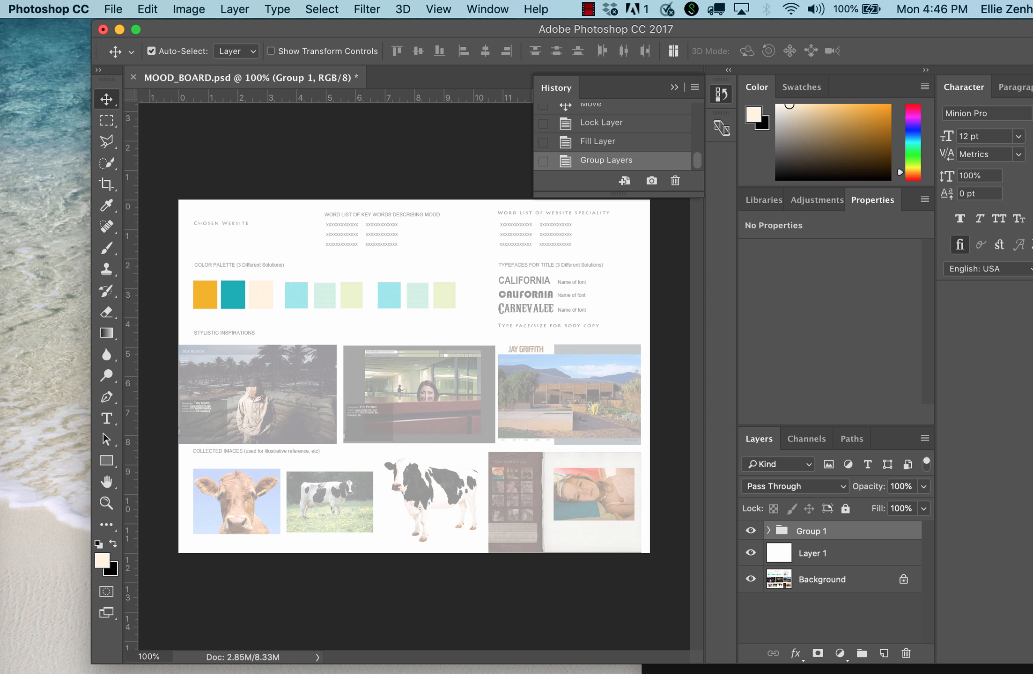
Duplicate the swatch group of the first color palette.
{"action": "left_click_drag", "start_coordinate": [786, 546], "coordinate": [885, 658]}
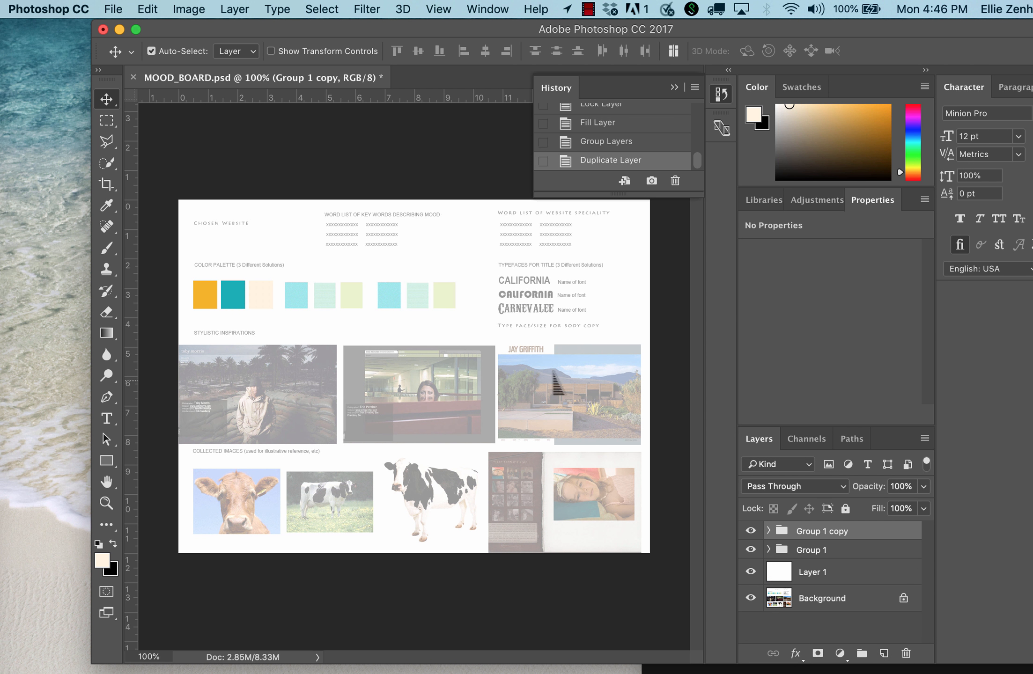
{"action": "left_click_drag", "start_coordinate": [240, 301], "coordinate": [312, 314]}
{"action": "key", "text": "cmd+z"}
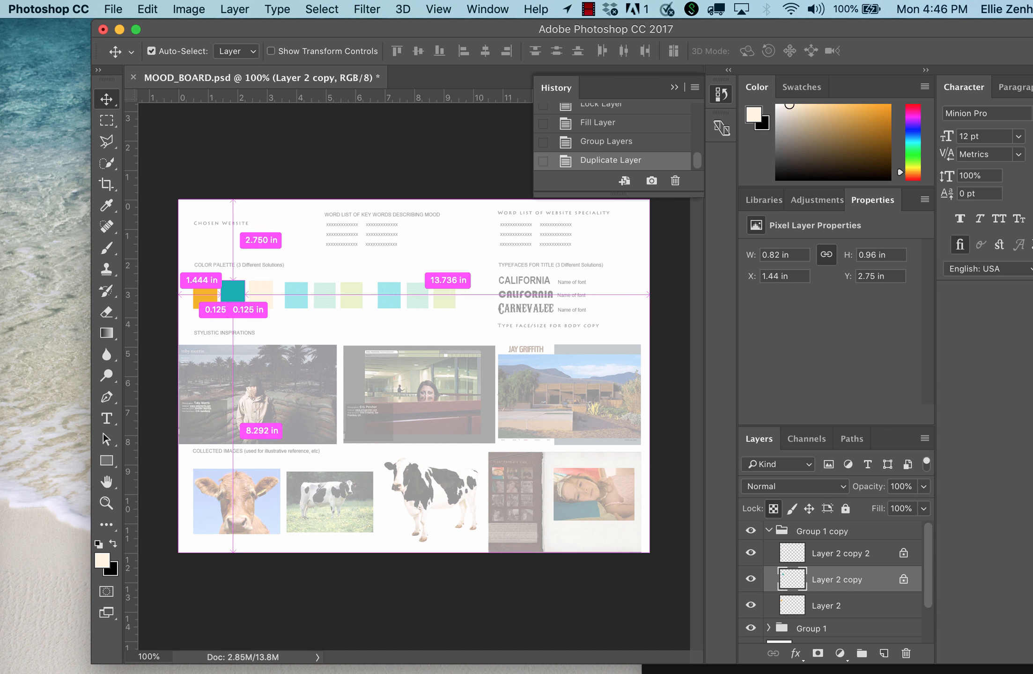
Set the Move tool's Auto-Select to Group and move the duplicated swatch group over the second palette.
{"action": "left_click", "coordinate": [237, 50]}
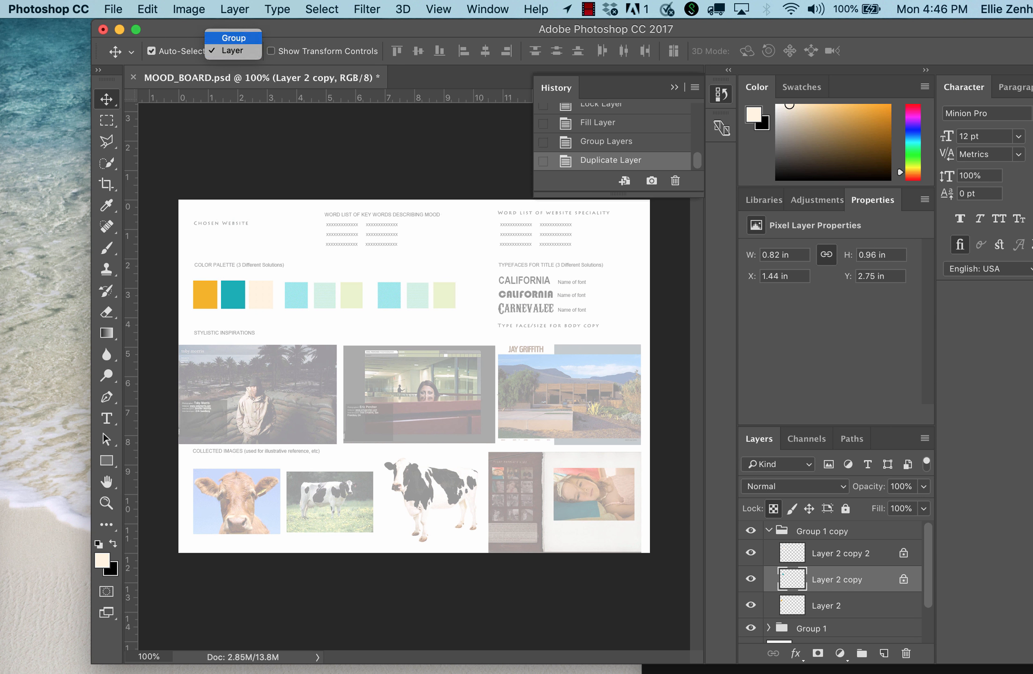
{"action": "left_click", "coordinate": [233, 37]}
{"action": "left_click", "coordinate": [247, 300]}
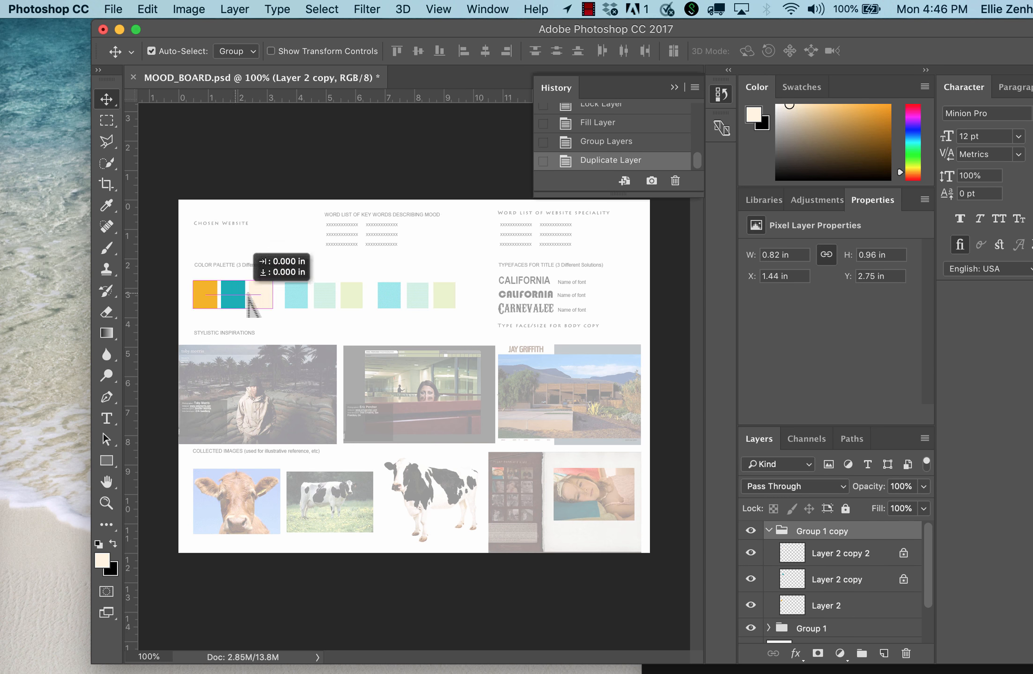
{"action": "left_click_drag", "start_coordinate": [247, 293], "coordinate": [321, 301]}
{"action": "key", "text": "Right"}
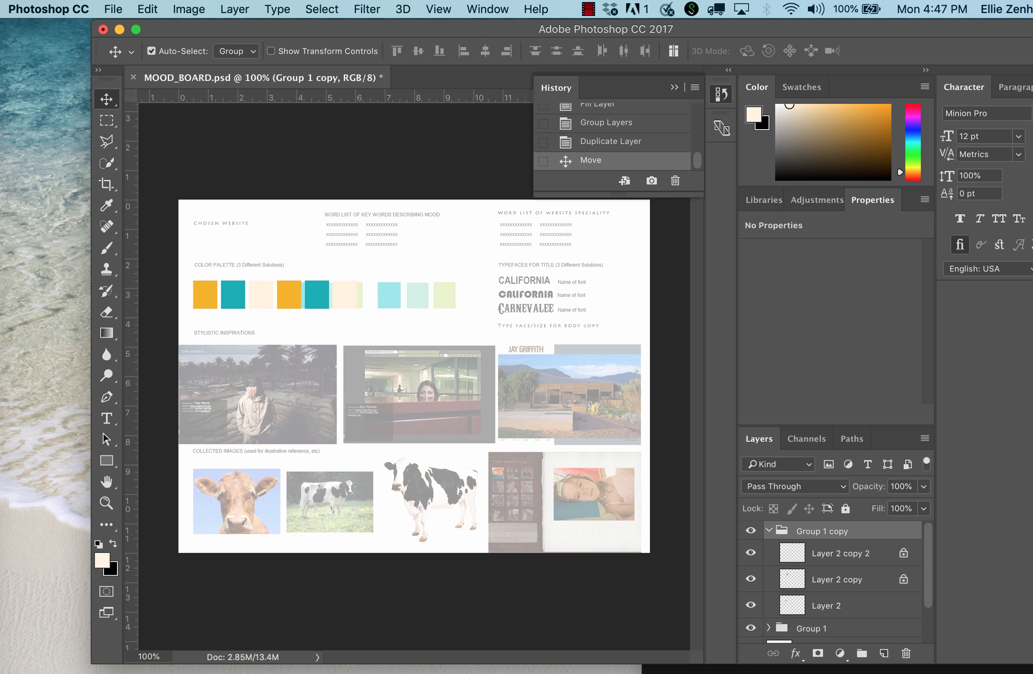
Switch to Google Chrome, copy the red theme color's HEX value C73C3C, and return to Photoshop.
{"action": "left_click_drag", "start_coordinate": [1029, 38], "coordinate": [266, 38]}
{"action": "left_click", "coordinate": [891, 362]}
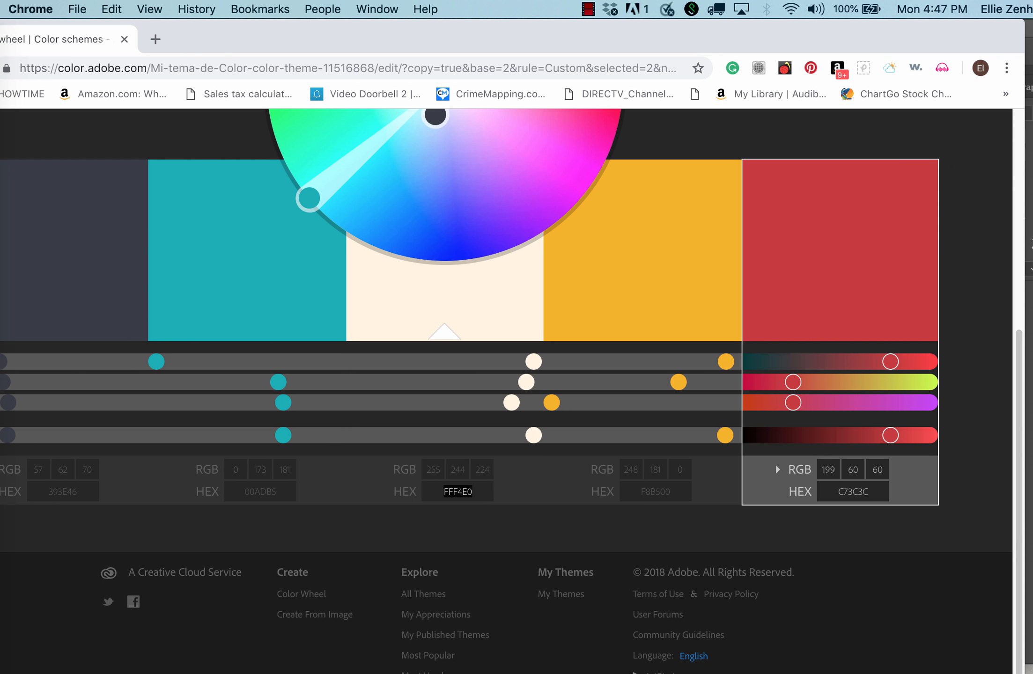
{"action": "double_click", "coordinate": [868, 491]}
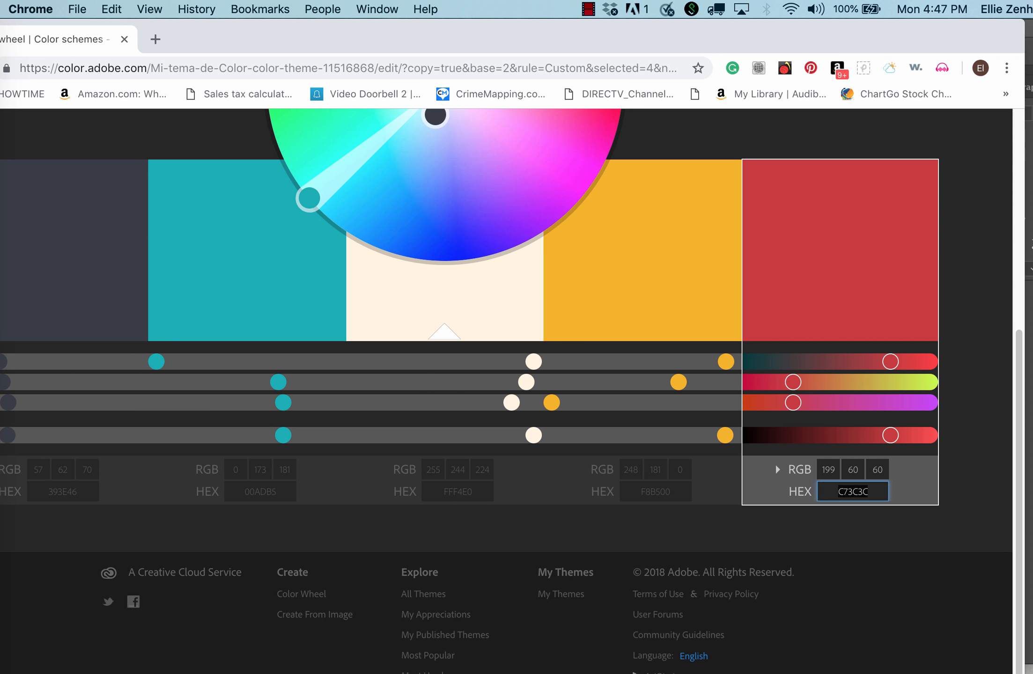
{"action": "key", "text": "super+c"}
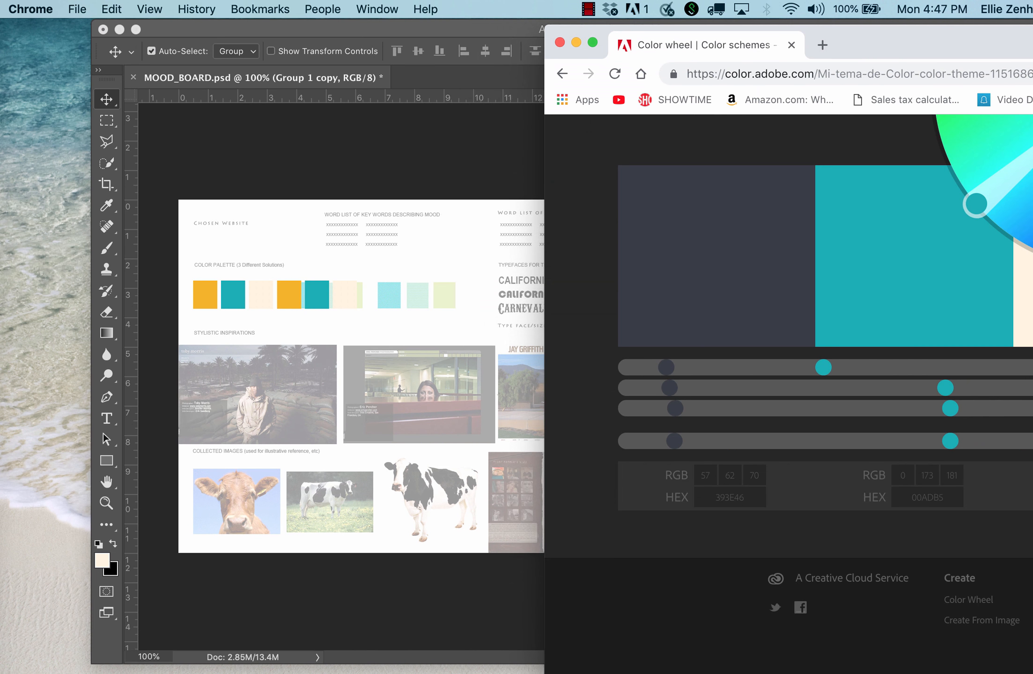
{"action": "left_click", "coordinate": [501, 212]}
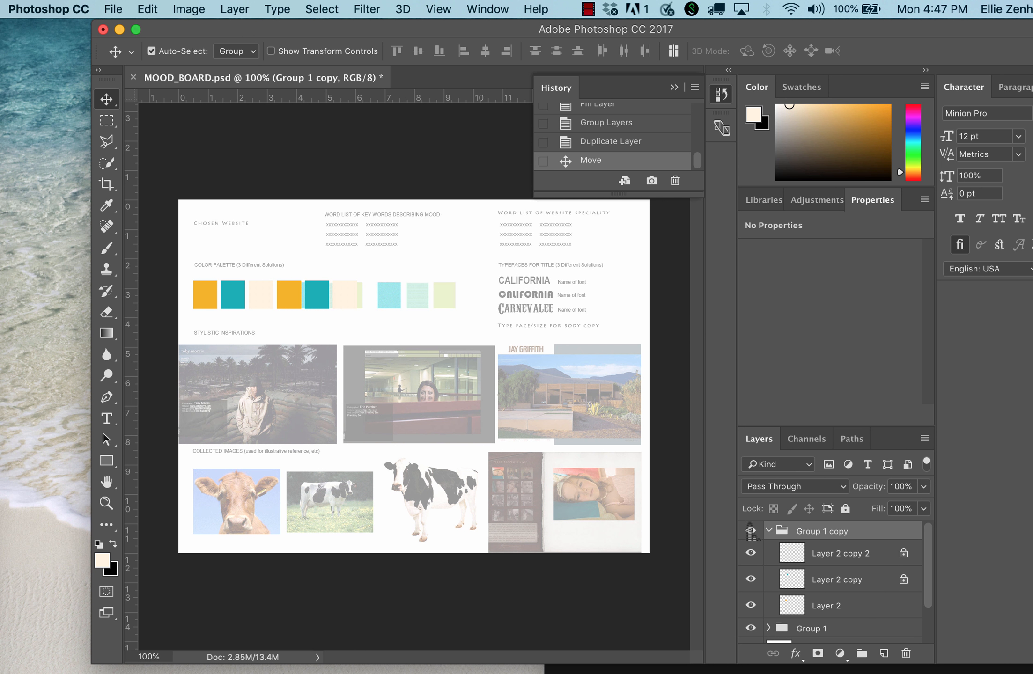
Set the foreground color to C73C3C and fill the third swatch of the second palette with it.
{"action": "left_click", "coordinate": [791, 559]}
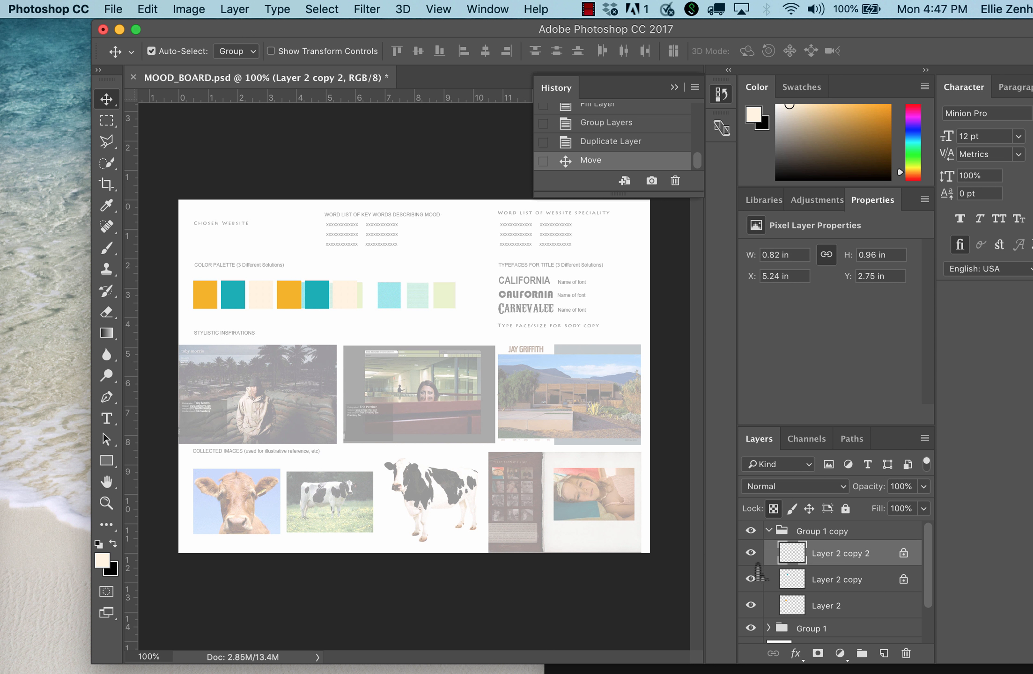
{"action": "left_click", "coordinate": [752, 555]}
{"action": "left_click", "coordinate": [751, 554]}
{"action": "key", "text": "alt+BackSpace"}
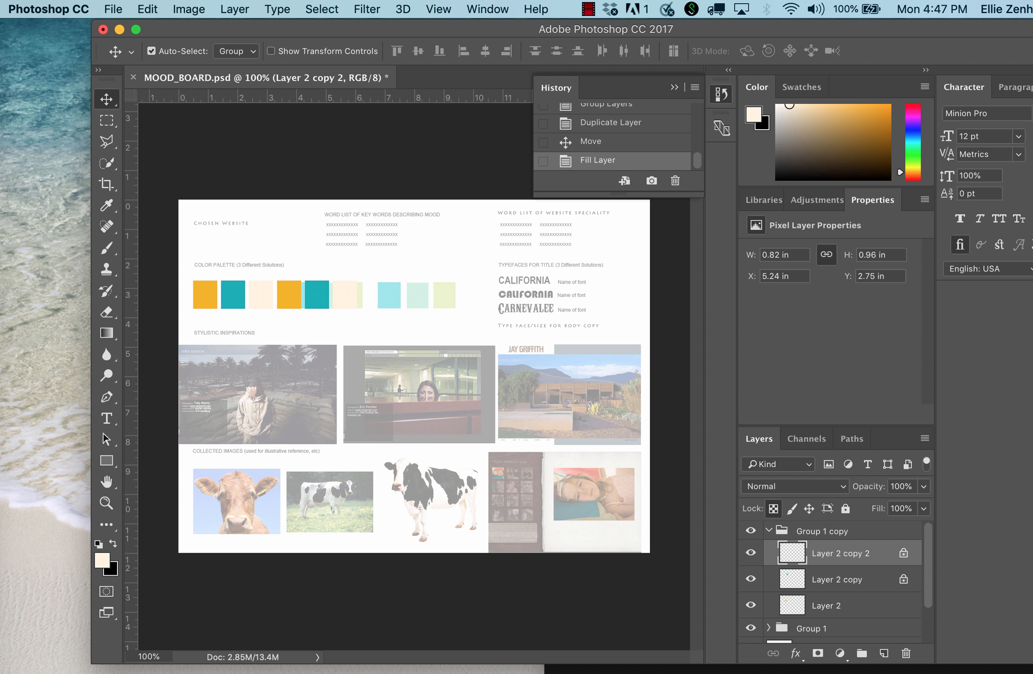
{"action": "left_click", "coordinate": [102, 560]}
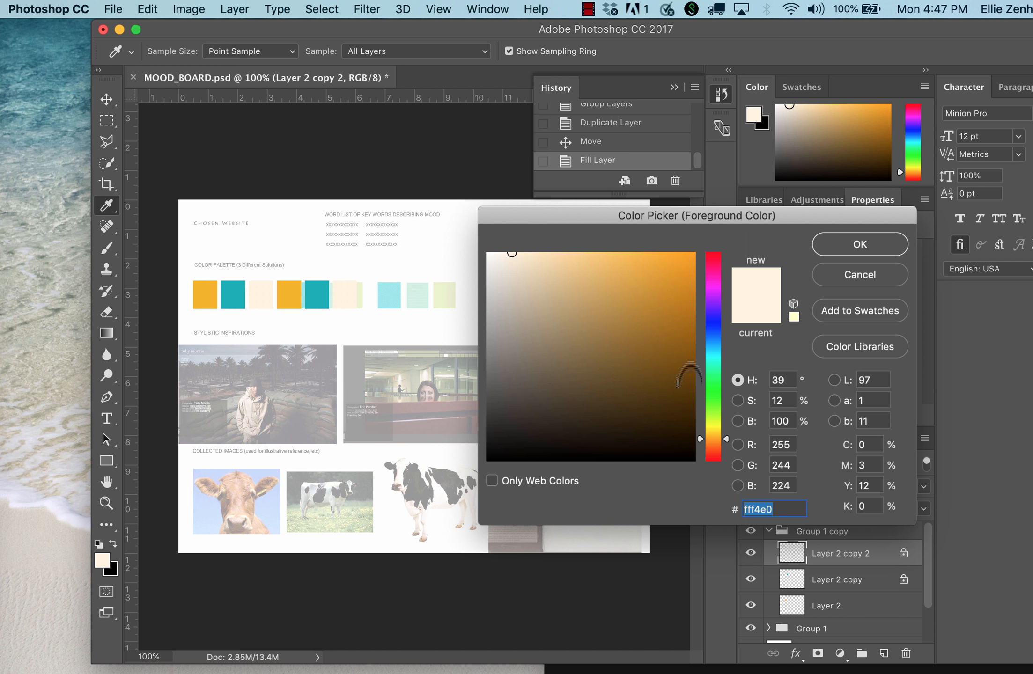
{"action": "key", "text": "super+v"}
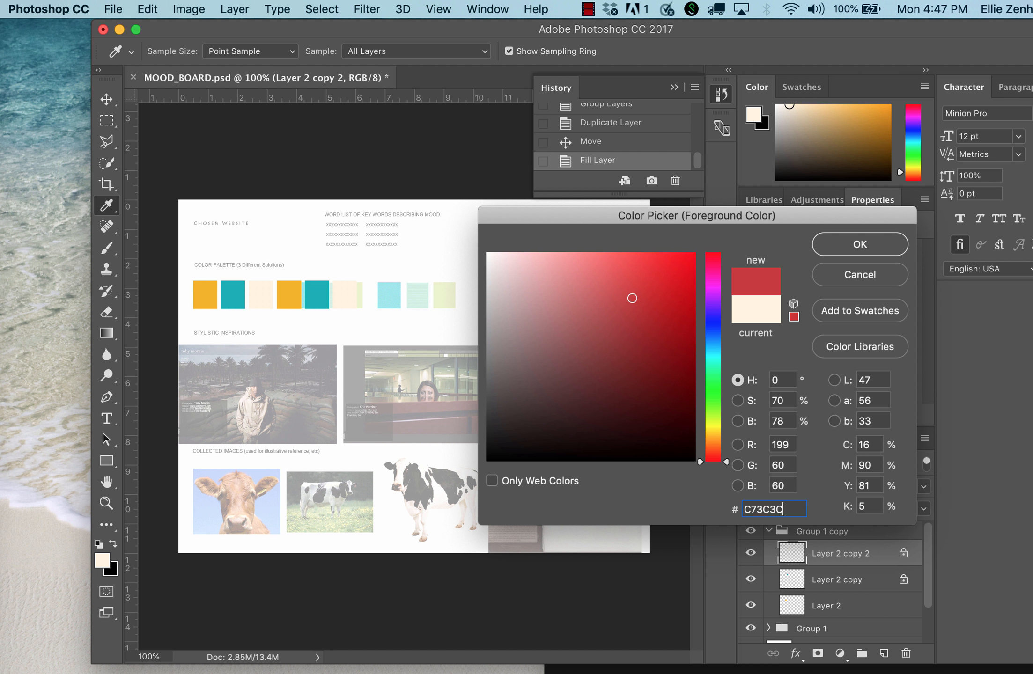
{"action": "key", "text": "Return"}
{"action": "key", "text": "alt+BackSpace"}
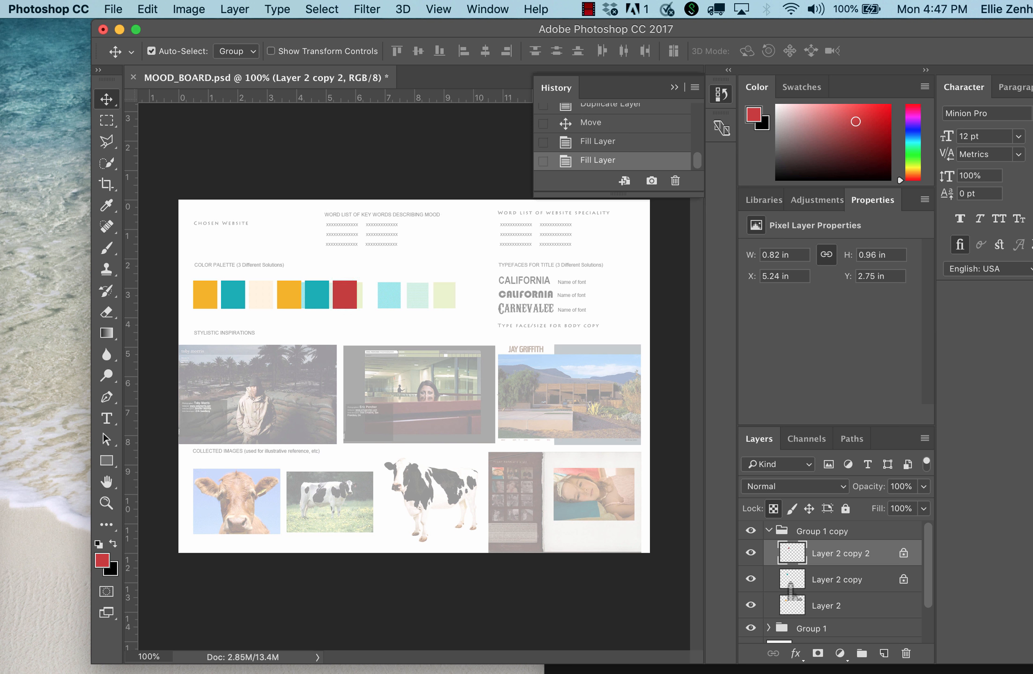
Switch to Google Chrome and return to the Most Popular themes on Adobe Color's Explore page.
{"action": "key", "text": "super"}
{"action": "key", "text": "super+Tab"}
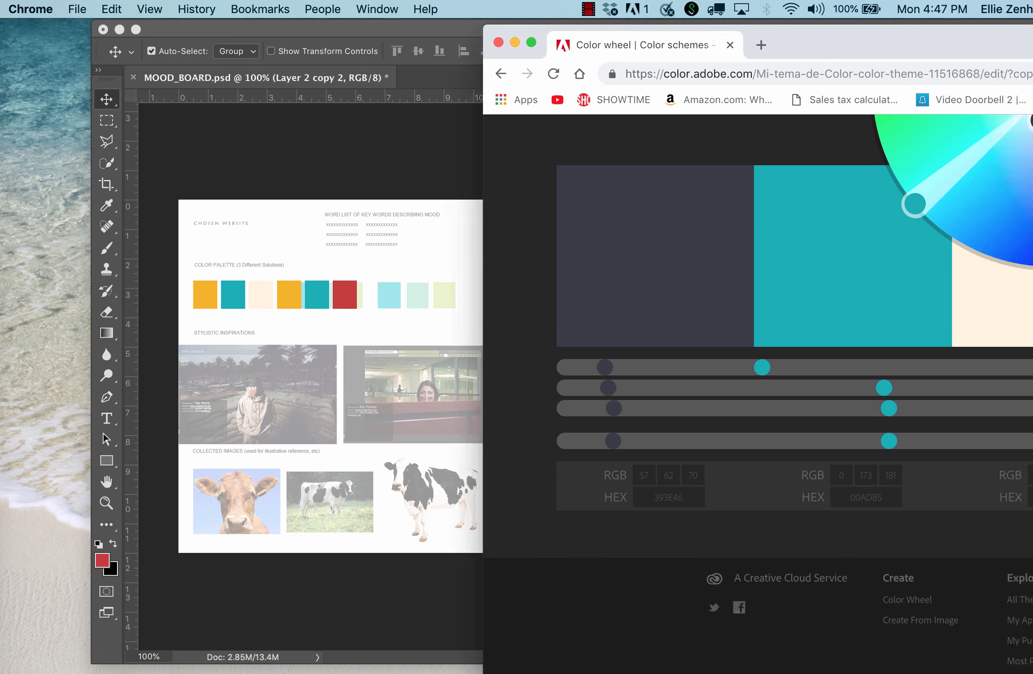
{"action": "scroll", "coordinate": [917, 463], "scroll_direction": "up", "scroll_amount": 5}
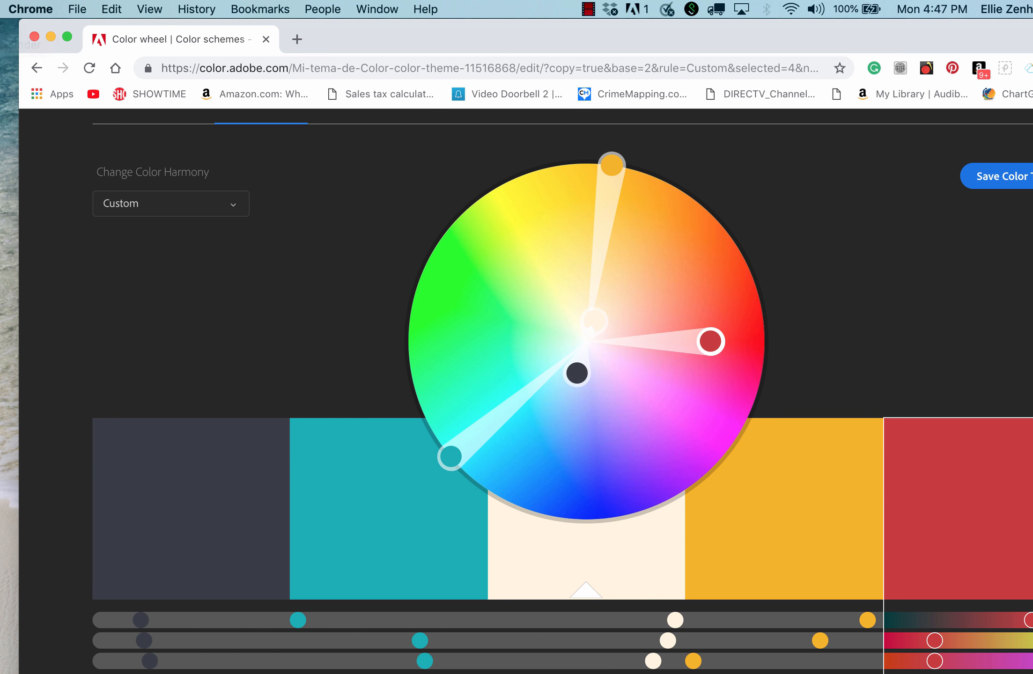
{"action": "left_click", "coordinate": [37, 68]}
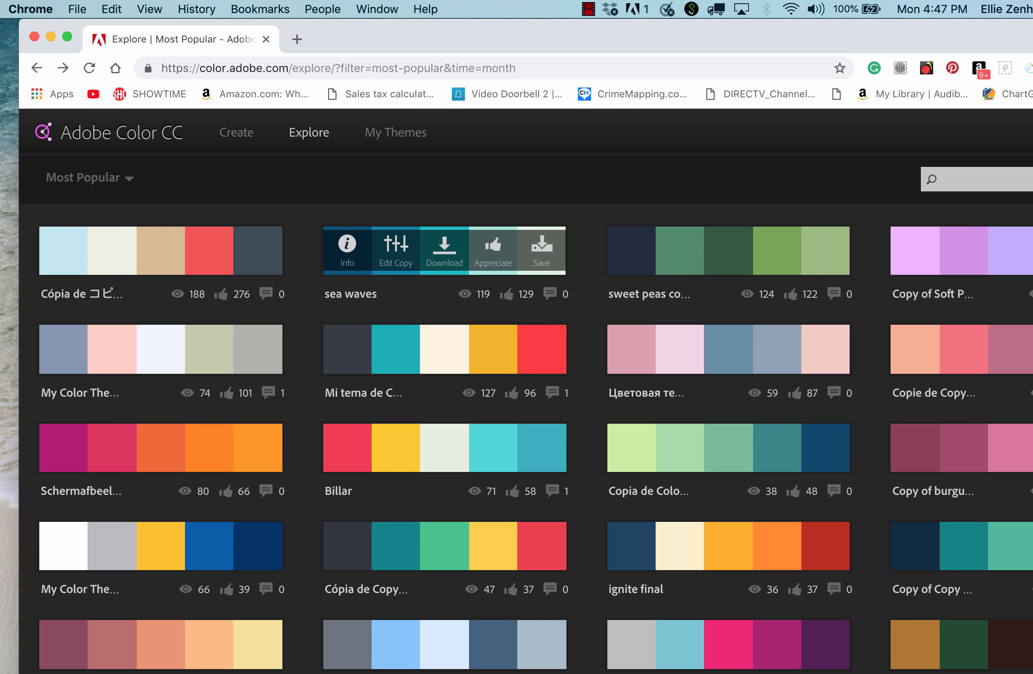
{"action": "left_click", "coordinate": [444, 348]}
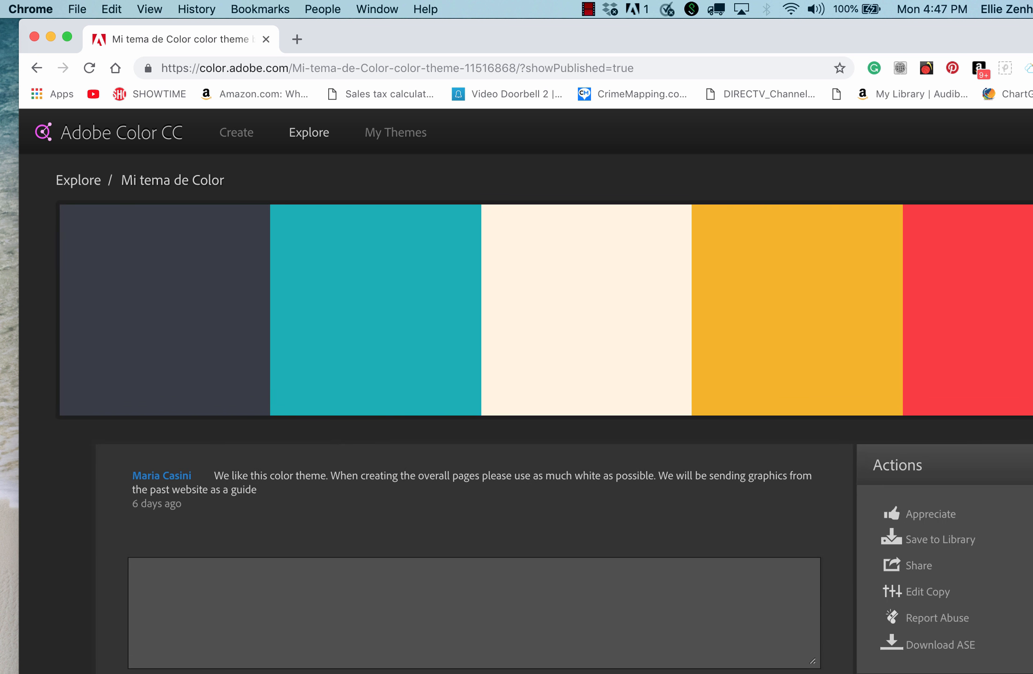
{"action": "left_click", "coordinate": [445, 349]}
{"action": "left_click", "coordinate": [36, 68]}
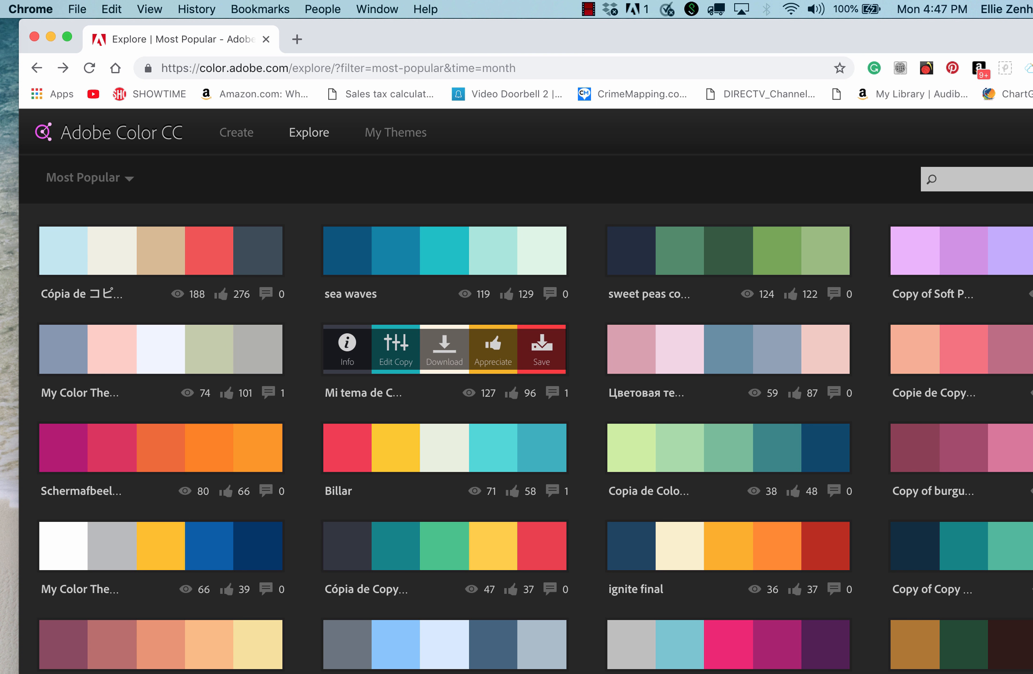
Open an editable copy of the Mi tema de Color theme, copy its dark color's HEX value 393E46, and return to Photoshop.
{"action": "left_click", "coordinate": [395, 348]}
{"action": "scroll", "coordinate": [562, 375], "scroll_direction": "down", "scroll_amount": 5}
{"action": "scroll", "coordinate": [561, 386], "scroll_direction": "down", "scroll_amount": 1}
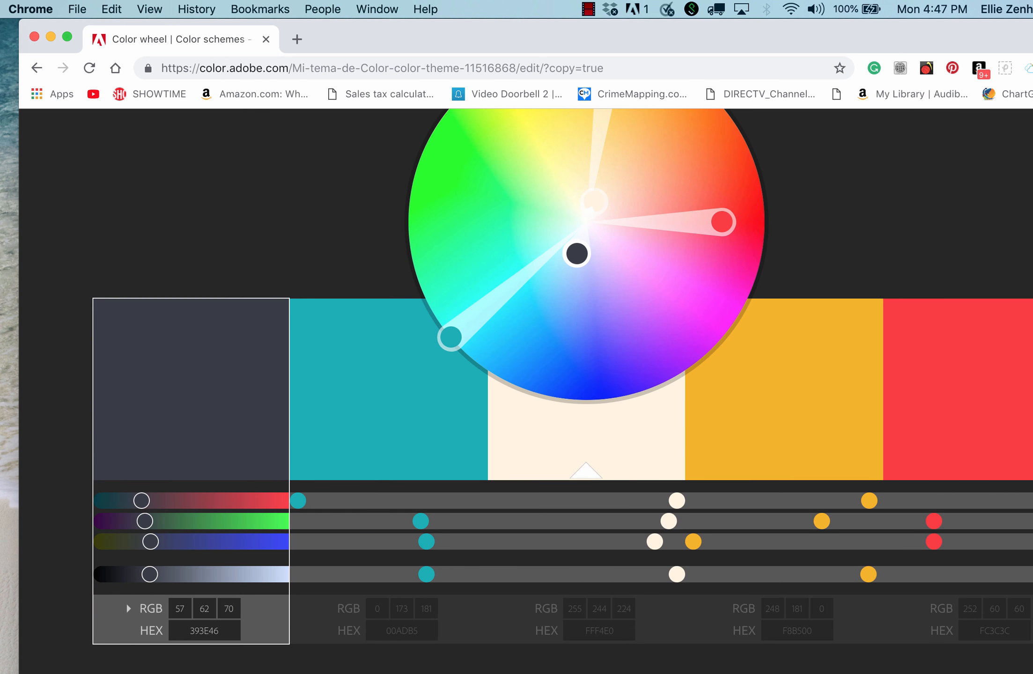
{"action": "left_click_drag", "start_coordinate": [221, 631], "coordinate": [189, 631]}
{"action": "key", "text": "super+c"}
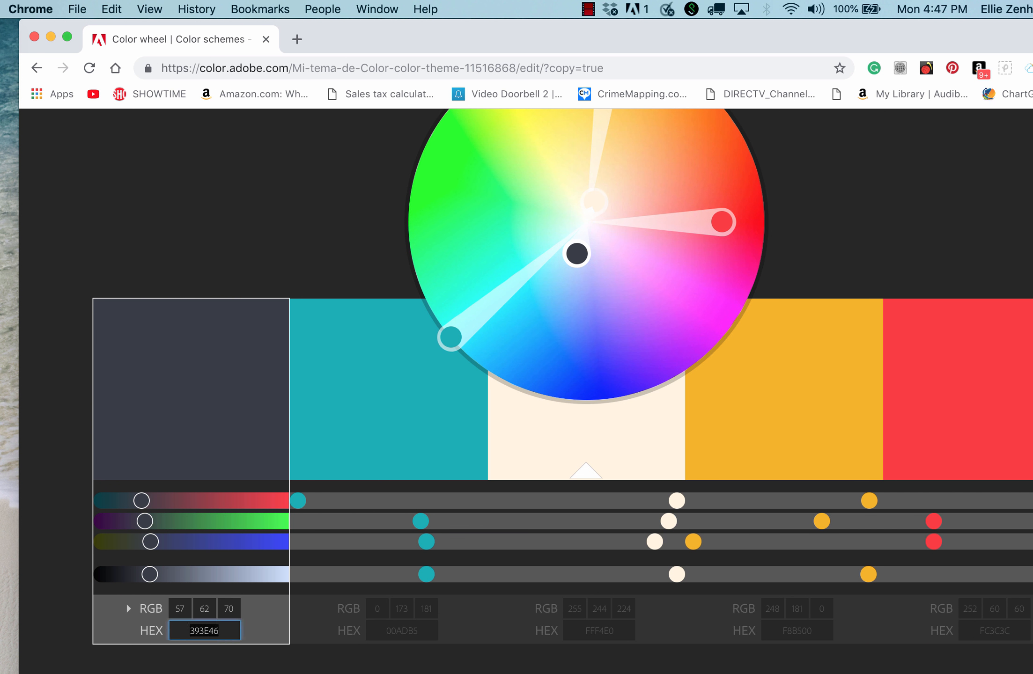
{"action": "left_click_drag", "start_coordinate": [126, 602], "coordinate": [777, 613]}
{"action": "left_click", "coordinate": [316, 300]}
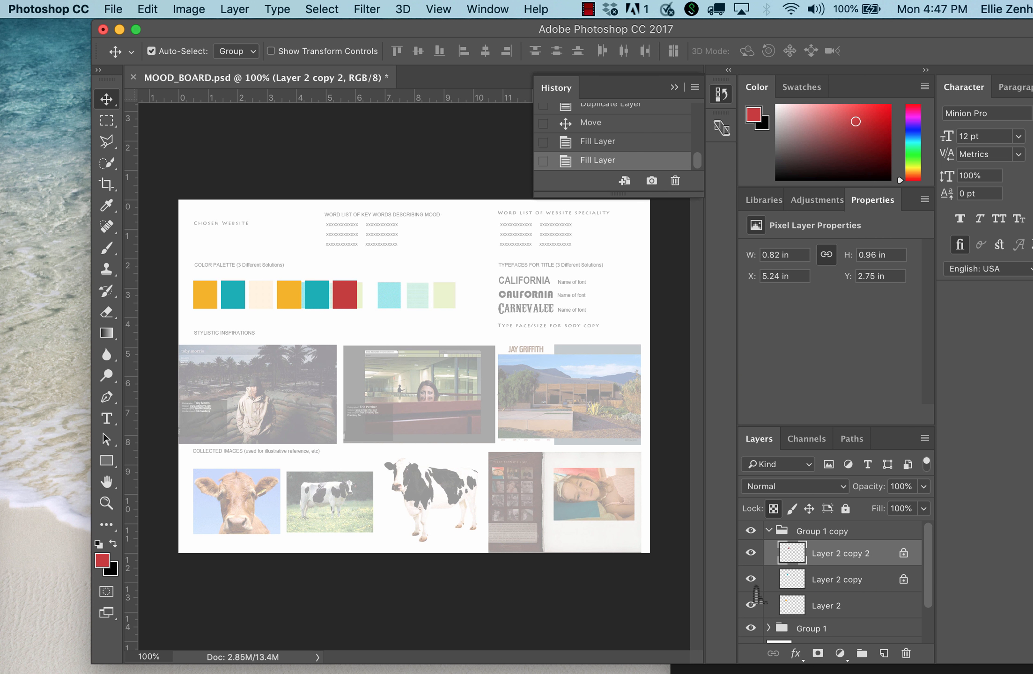
Set the foreground color to 393E46 and fill the middle swatch of the second palette with it.
{"action": "left_click", "coordinate": [798, 585]}
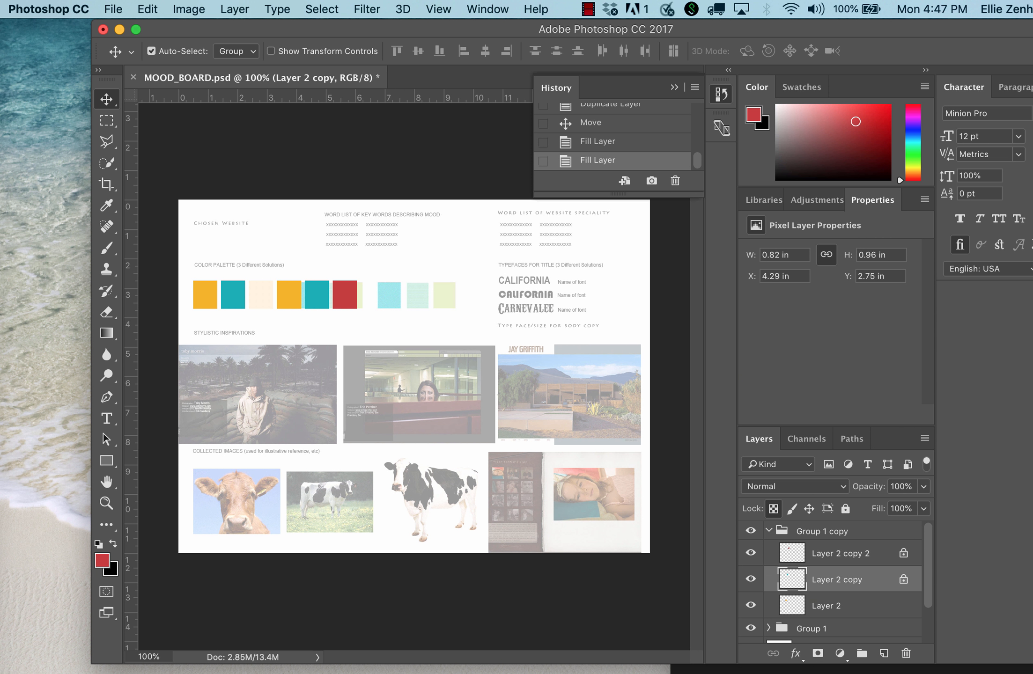
{"action": "left_click", "coordinate": [102, 560]}
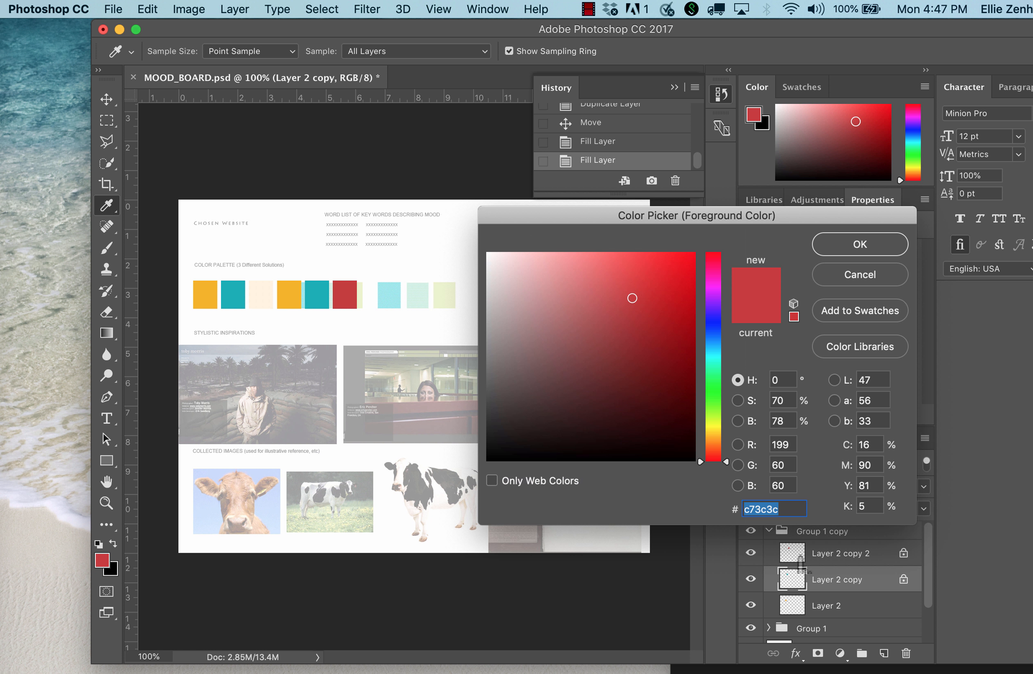
{"action": "key", "text": "super+v"}
{"action": "key", "text": "Return"}
{"action": "key", "text": "v"}
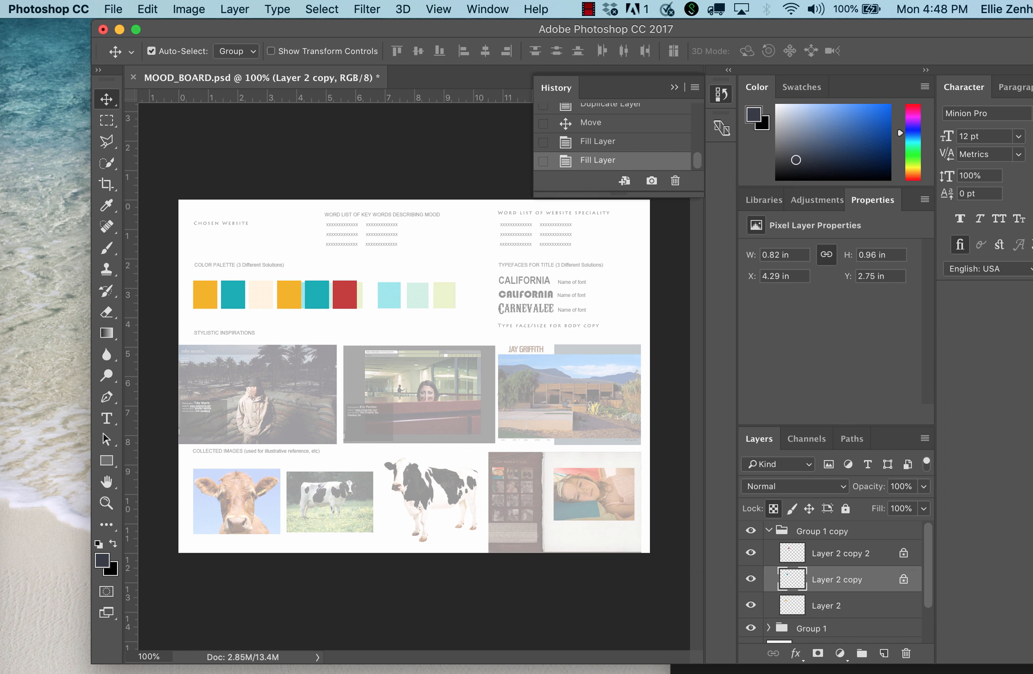
{"action": "key", "text": "alt+BackSpace"}
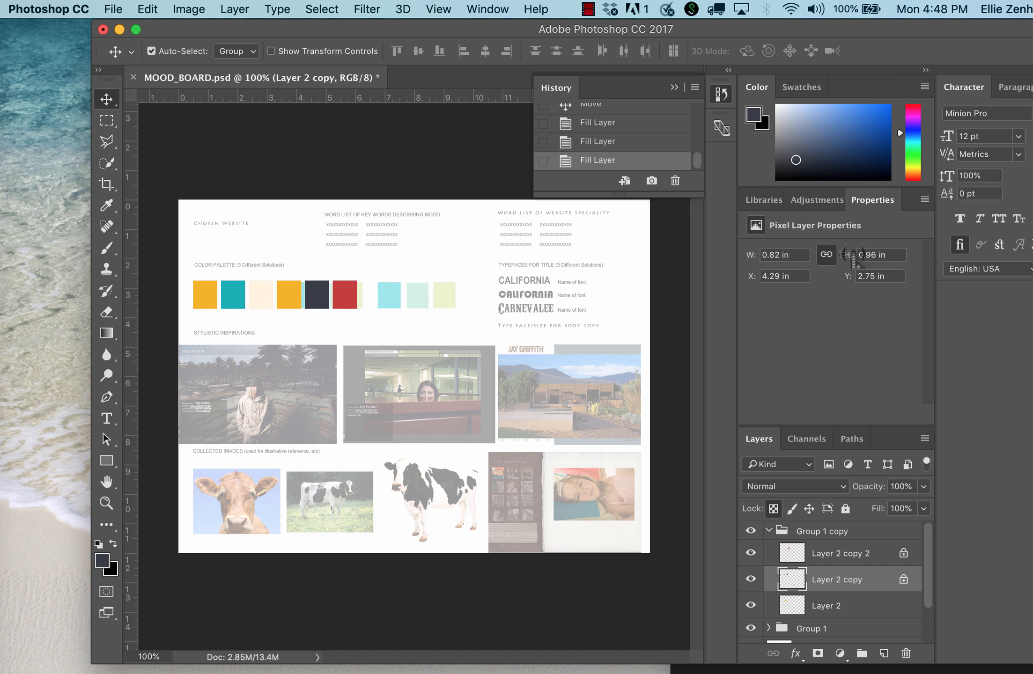
Lighten the second palette's dark middle swatch to a medium gray by raising Lightness with Hue/Saturation.
{"action": "key", "text": "super+u"}
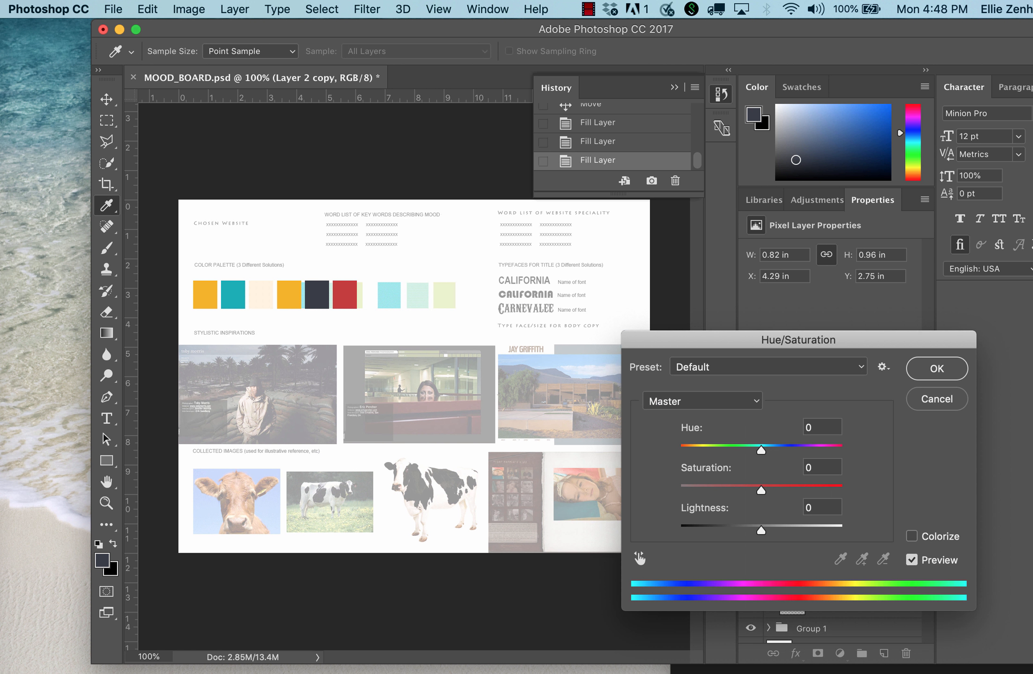
{"action": "left_click_drag", "start_coordinate": [761, 530], "coordinate": [783, 531]}
{"action": "key", "text": "Return"}
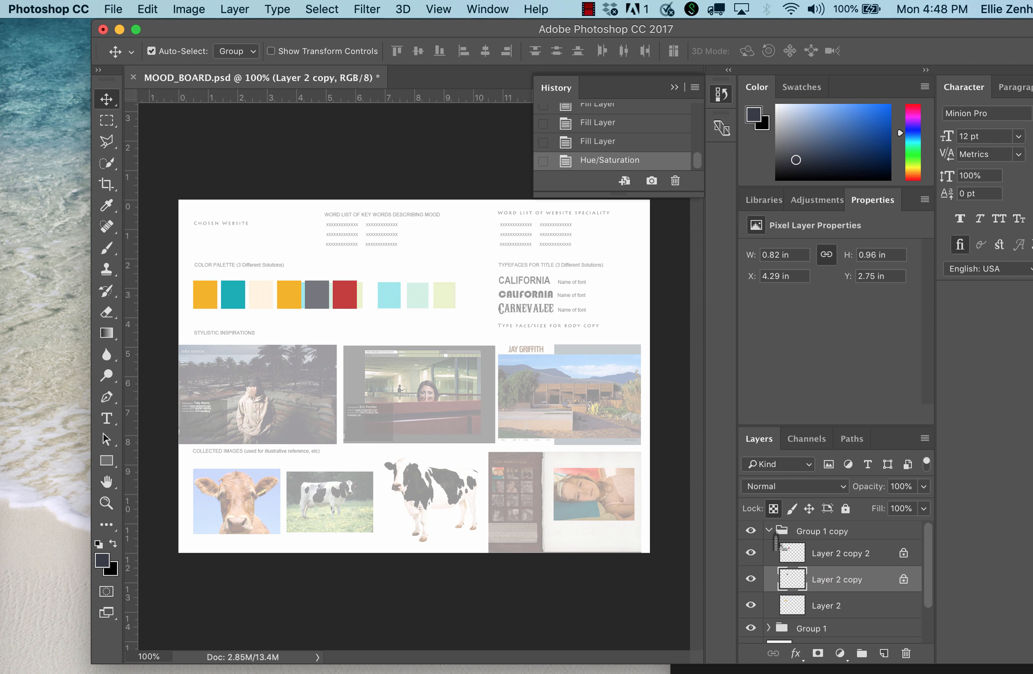
Duplicate the second palette's swatch group and position the copy over the third palette.
{"action": "left_click_drag", "start_coordinate": [775, 537], "coordinate": [885, 656]}
{"action": "left_click_drag", "start_coordinate": [298, 303], "coordinate": [398, 295]}
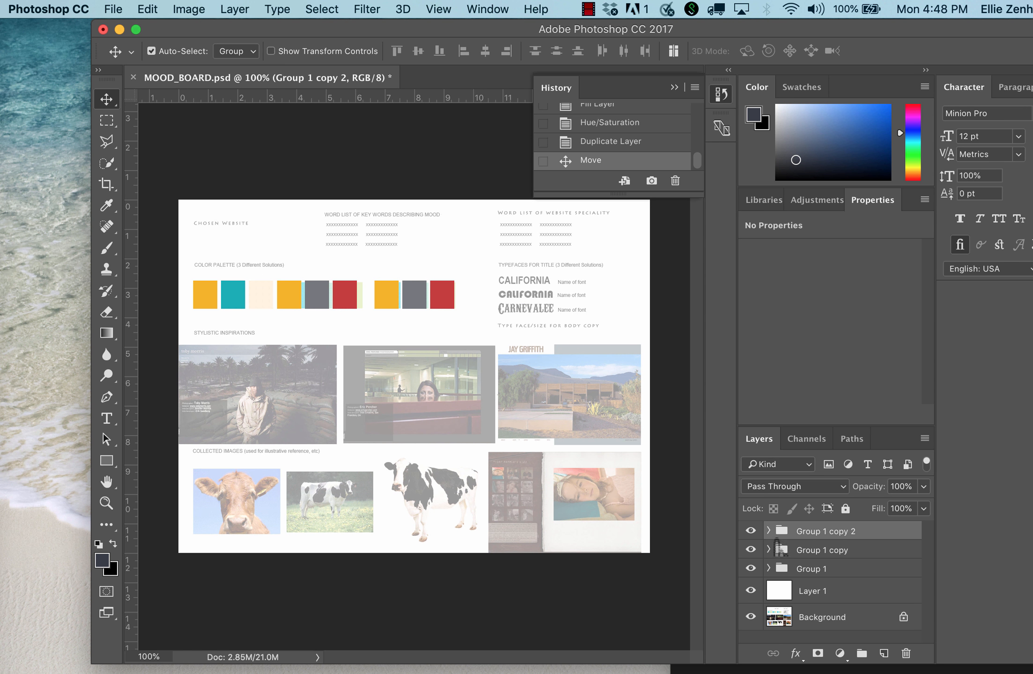
Recolor the third palette's red swatch to purple using Hue/Saturation with Hue -77 and Saturation -29.
{"action": "left_click", "coordinate": [769, 530]}
{"action": "left_click", "coordinate": [799, 559]}
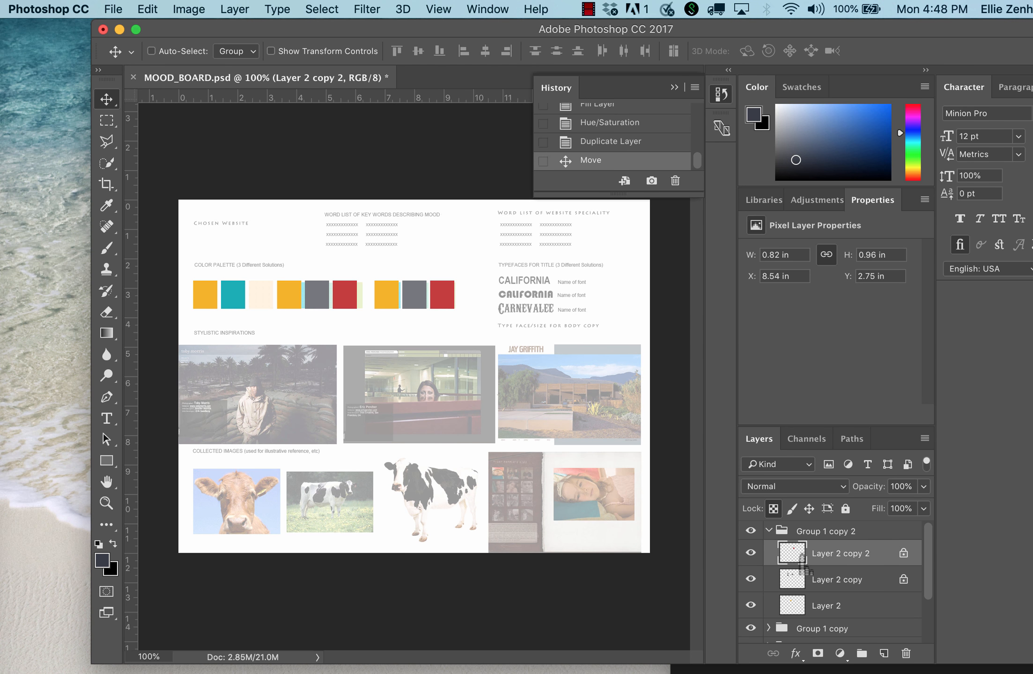
{"action": "key", "text": "super+u"}
{"action": "left_click_drag", "start_coordinate": [761, 450], "coordinate": [713, 450]}
{"action": "left_click_drag", "start_coordinate": [760, 490], "coordinate": [737, 491]}
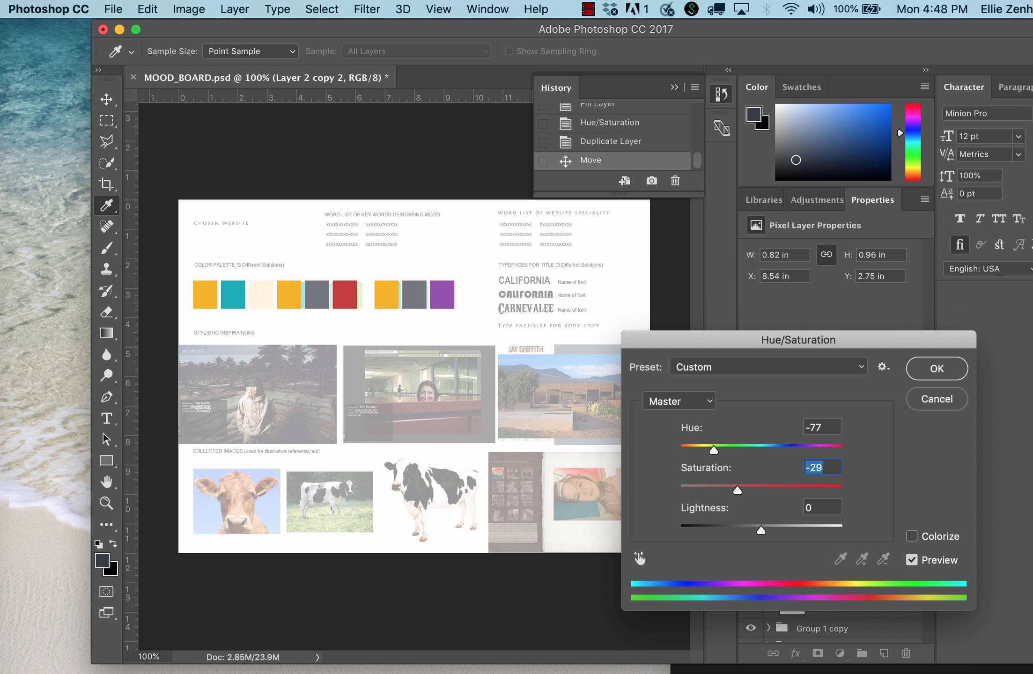
{"action": "key", "text": "Return"}
Recolor the third palette's orange swatch to magenta using Hue/Saturation with Hue -97.
{"action": "left_click", "coordinate": [835, 609]}
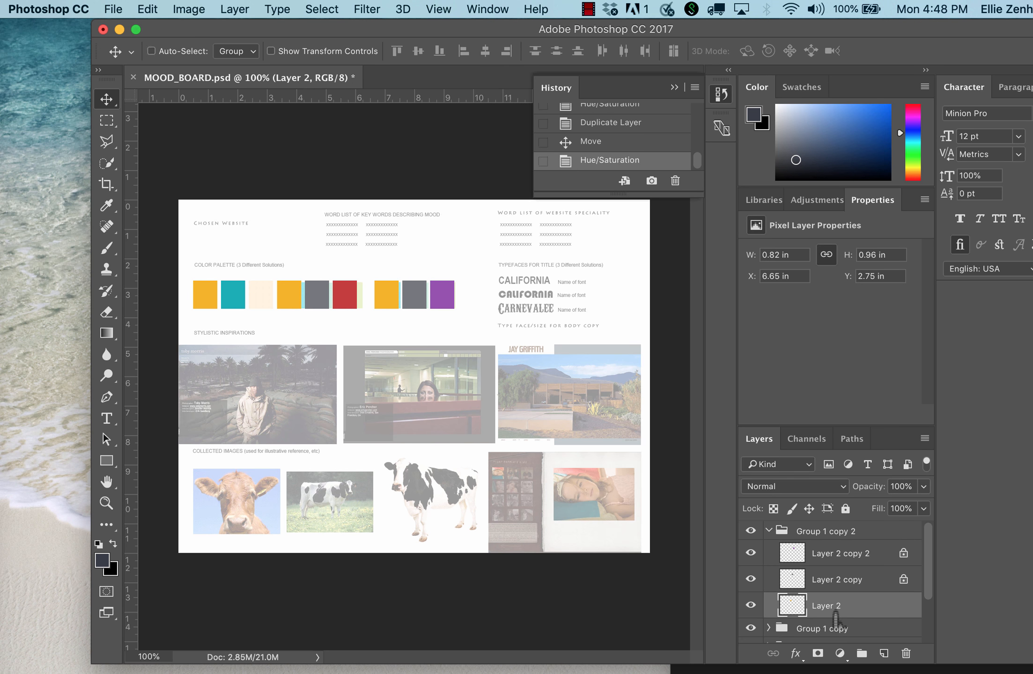
{"action": "key", "text": "super+u"}
{"action": "left_click_drag", "start_coordinate": [761, 450], "coordinate": [707, 450]}
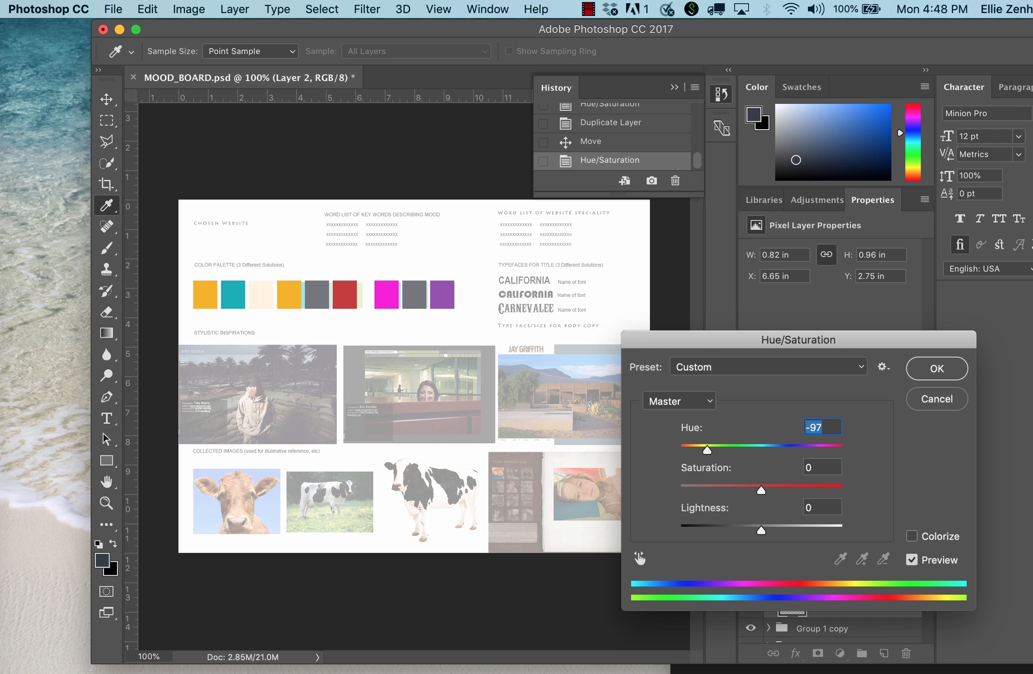
{"action": "key", "text": "Return"}
{"action": "key", "text": "v"}
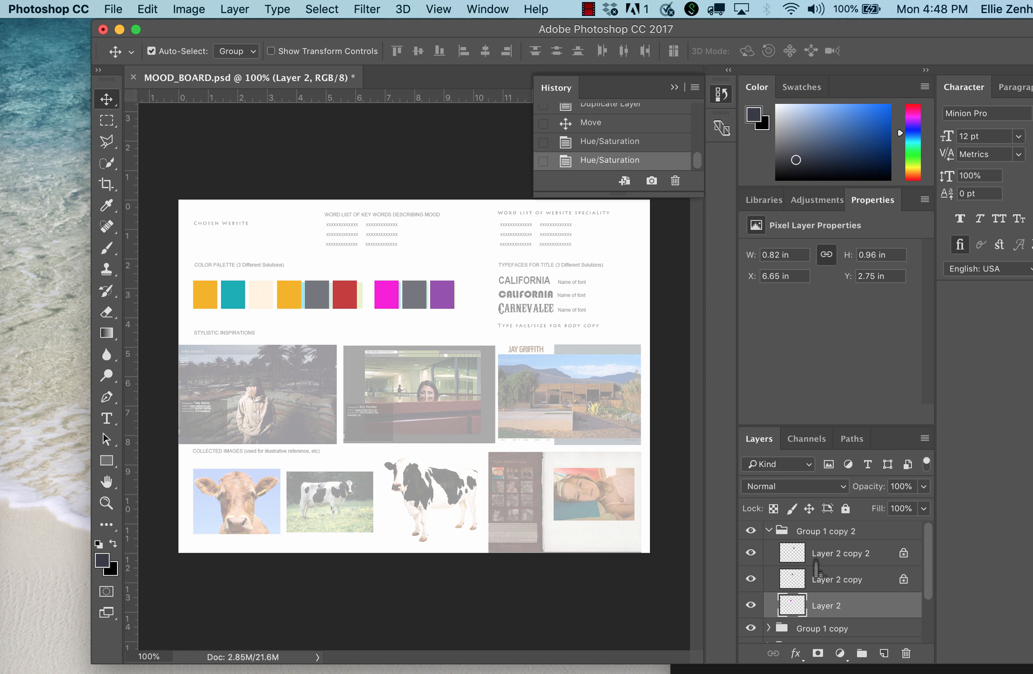
Recolor the third palette's dark middle swatch to warm gray with Hue -180, Saturation +55 and Lightness +39, and collapse its group.
{"action": "left_click", "coordinate": [751, 554]}
{"action": "left_click", "coordinate": [750, 579]}
{"action": "left_click", "coordinate": [818, 585]}
{"action": "key", "text": "super+u"}
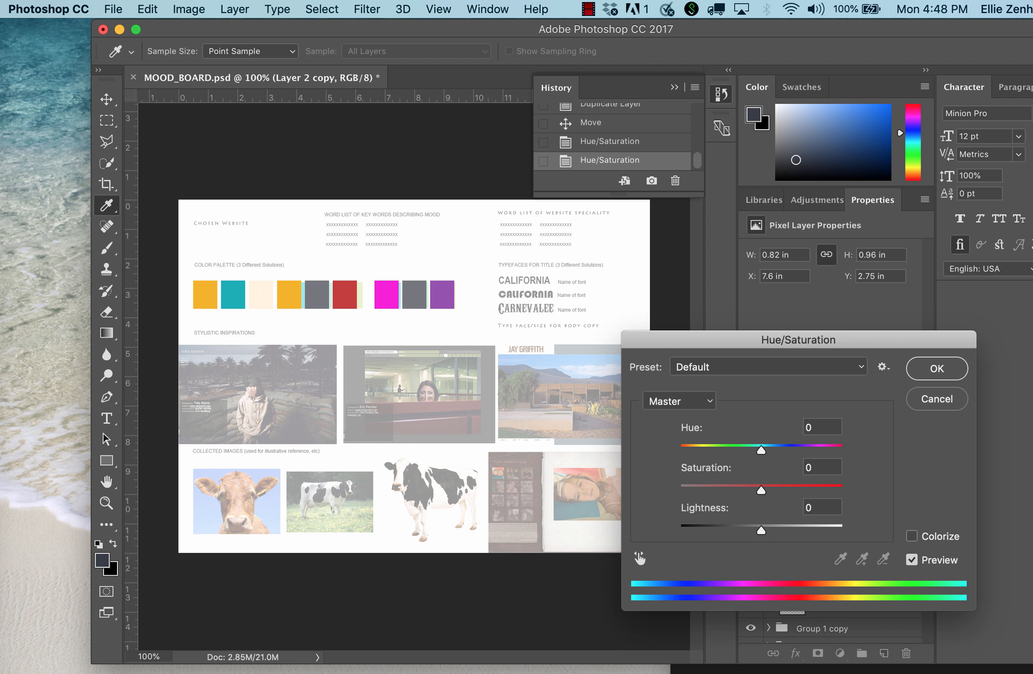
{"action": "left_click_drag", "start_coordinate": [761, 531], "coordinate": [800, 531]}
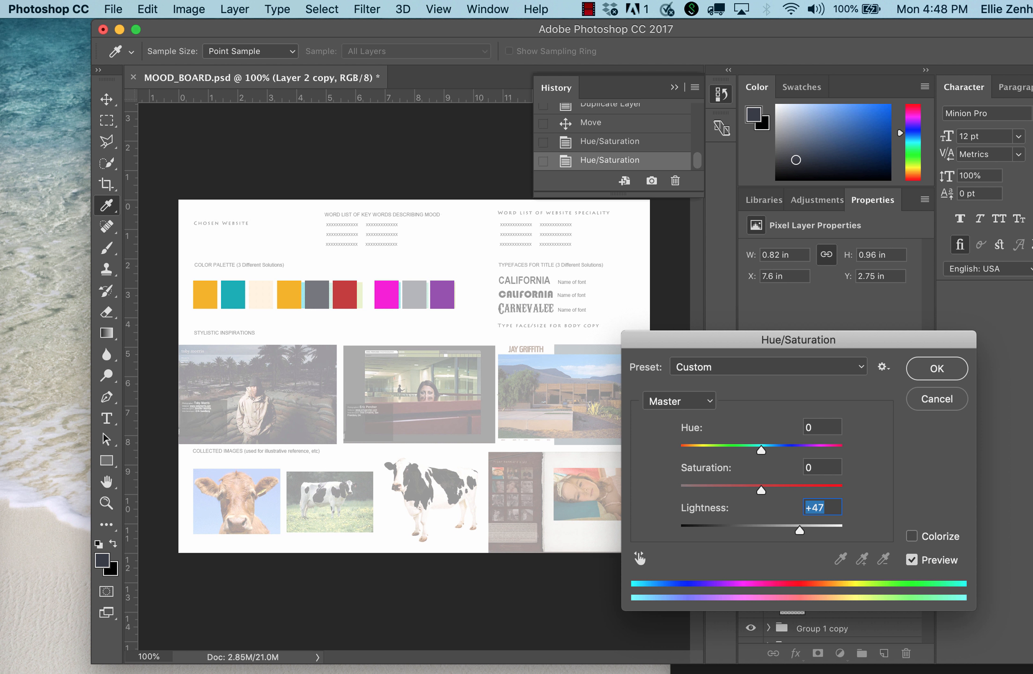
{"action": "left_click_drag", "start_coordinate": [760, 451], "coordinate": [679, 451]}
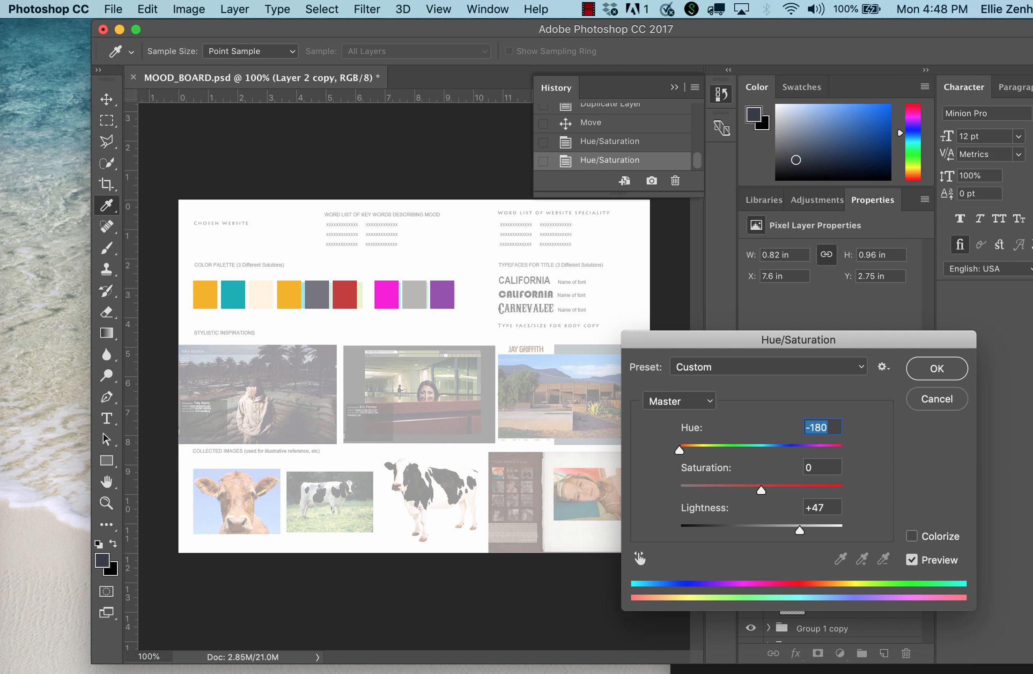
{"action": "key", "text": "Tab"}
{"action": "key", "text": "Tab"}
{"action": "type", "text": "39"}
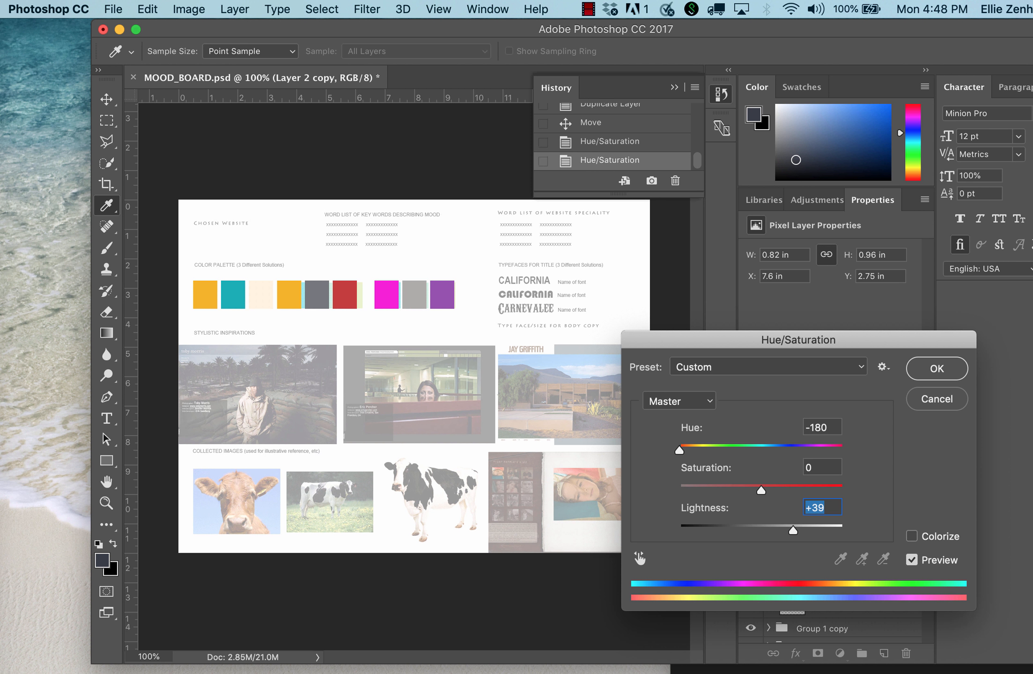
{"action": "key", "text": "shift+Tab"}
{"action": "type", "text": "55"}
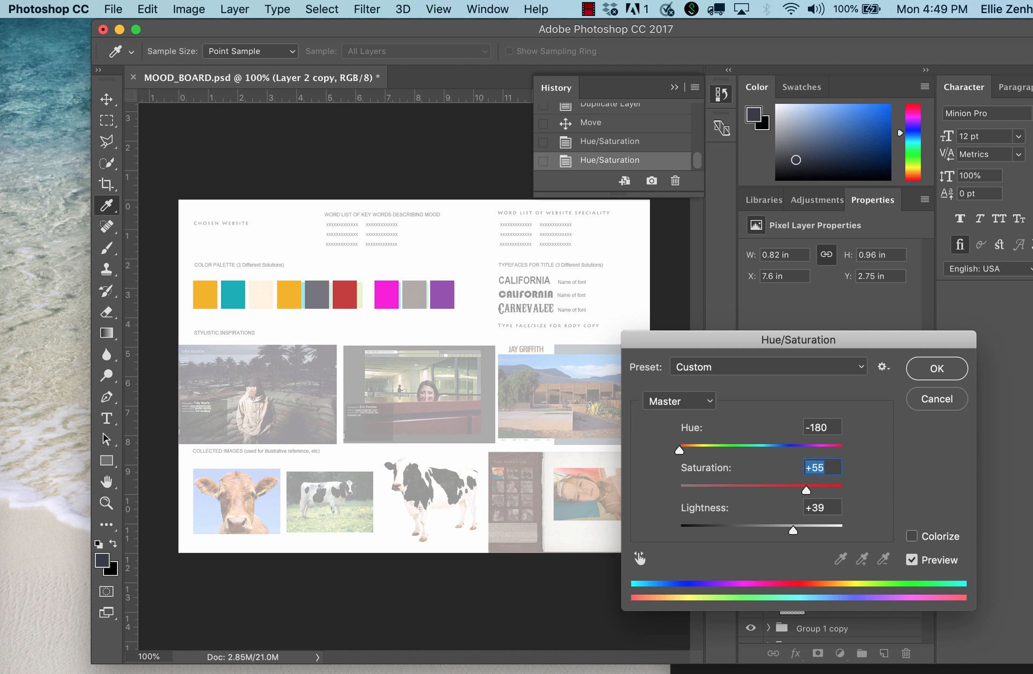
{"action": "key", "text": "Return"}
{"action": "left_click", "coordinate": [768, 531]}
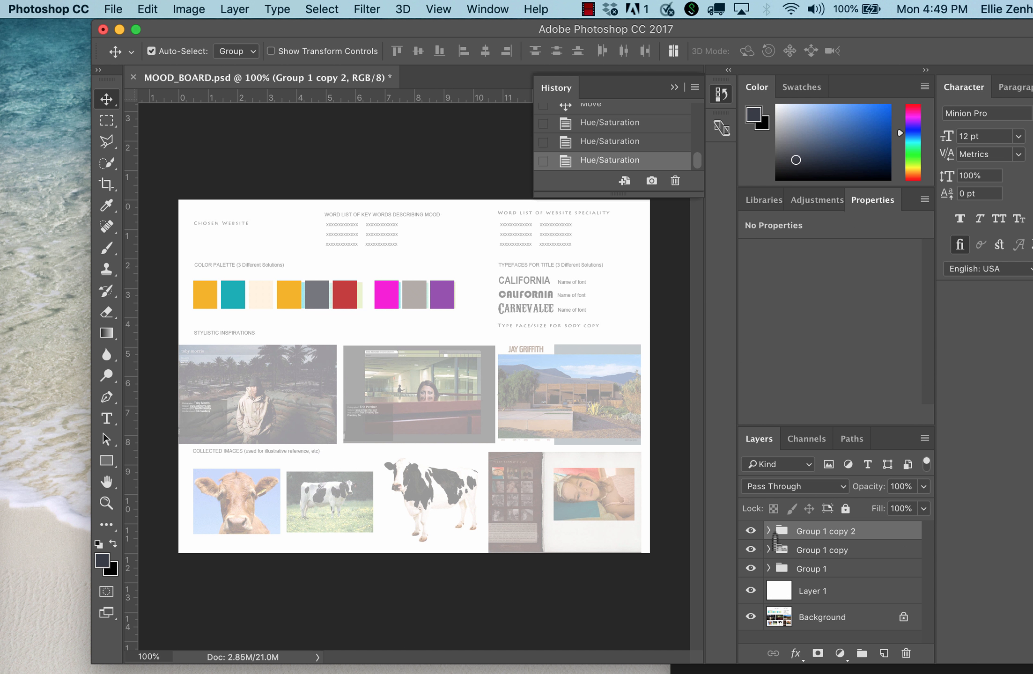
Preview the swatches on solid white with Layer 1 at 100% opacity, and lower its opacity to 62% to reveal the template.
{"action": "left_click", "coordinate": [846, 599]}
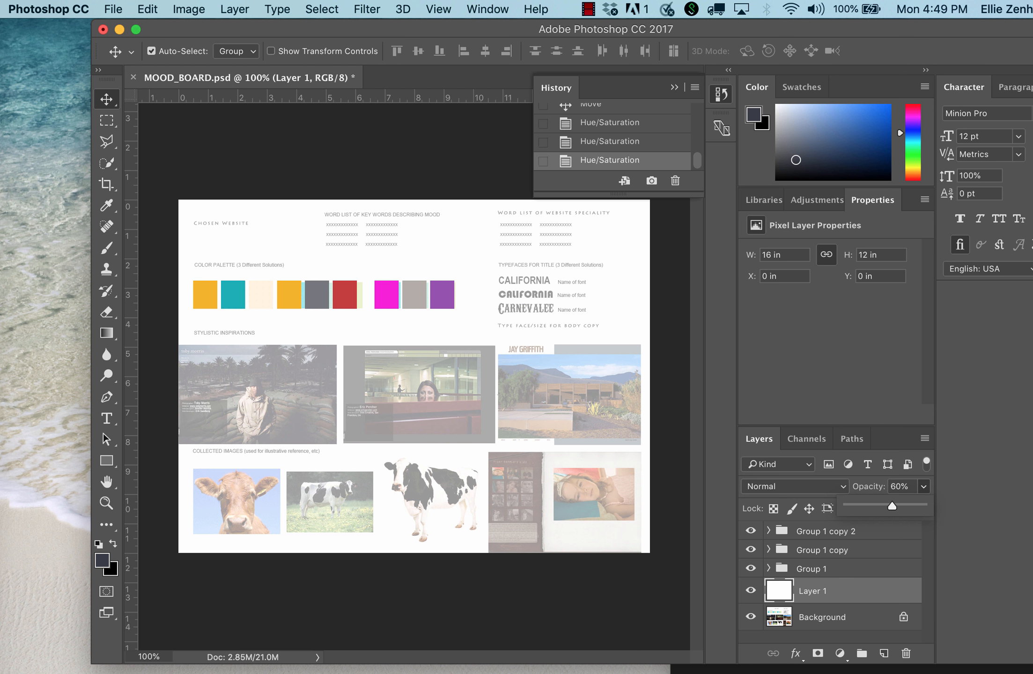
{"action": "key", "text": "0"}
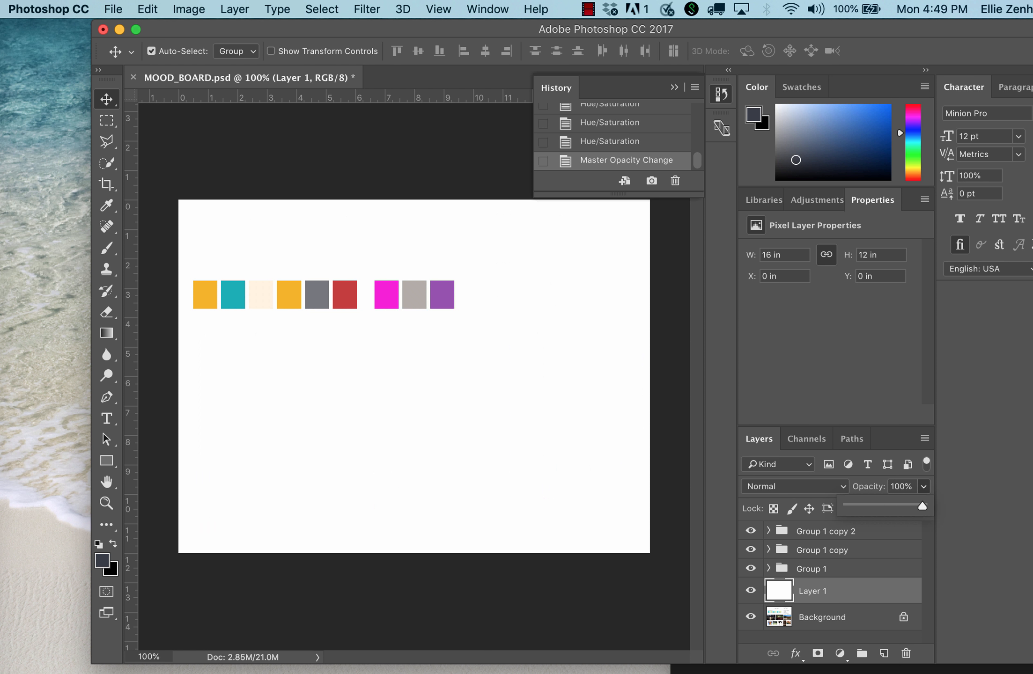
{"action": "left_click_drag", "start_coordinate": [922, 506], "coordinate": [893, 506]}
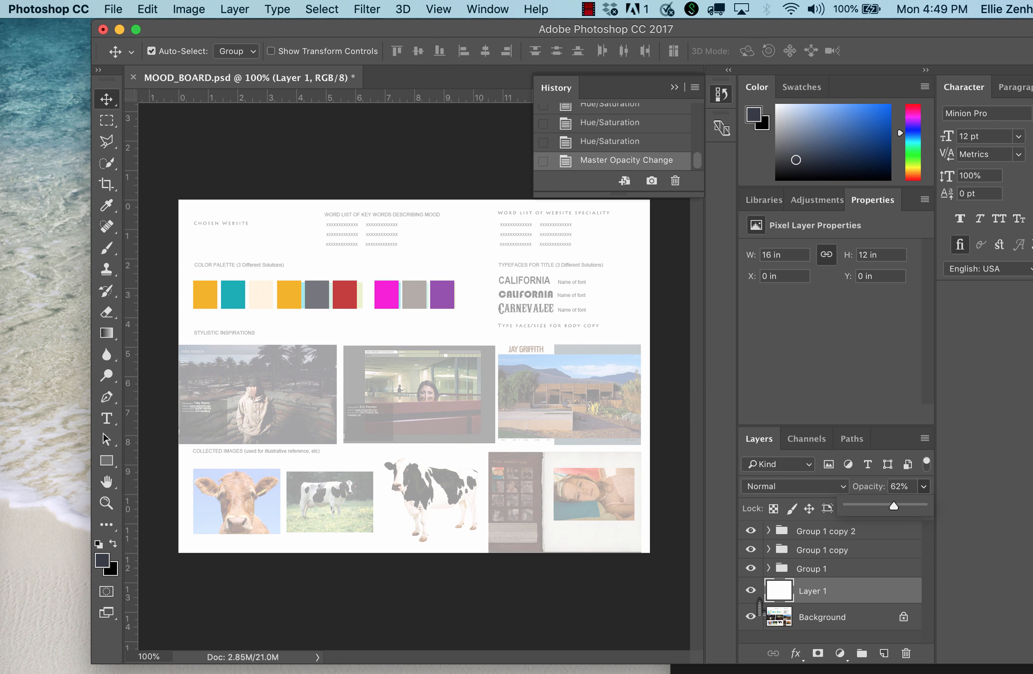
{"action": "left_click", "coordinate": [758, 624]}
{"action": "left_click", "coordinate": [758, 624]}
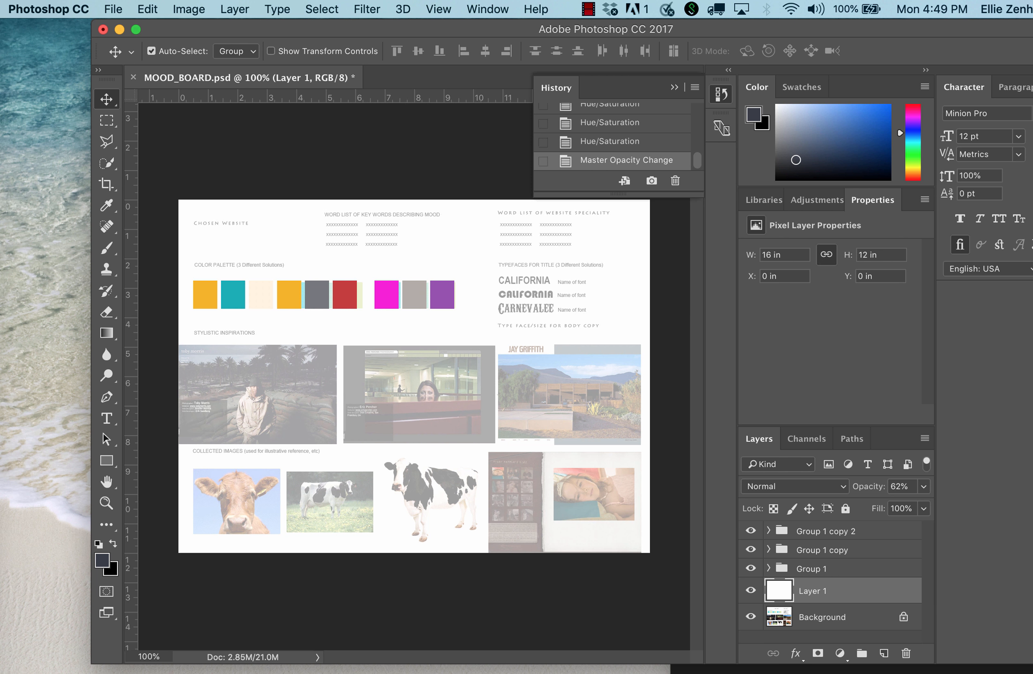
{"action": "left_click_drag", "start_coordinate": [1032, 35], "coordinate": [1026, 163]}
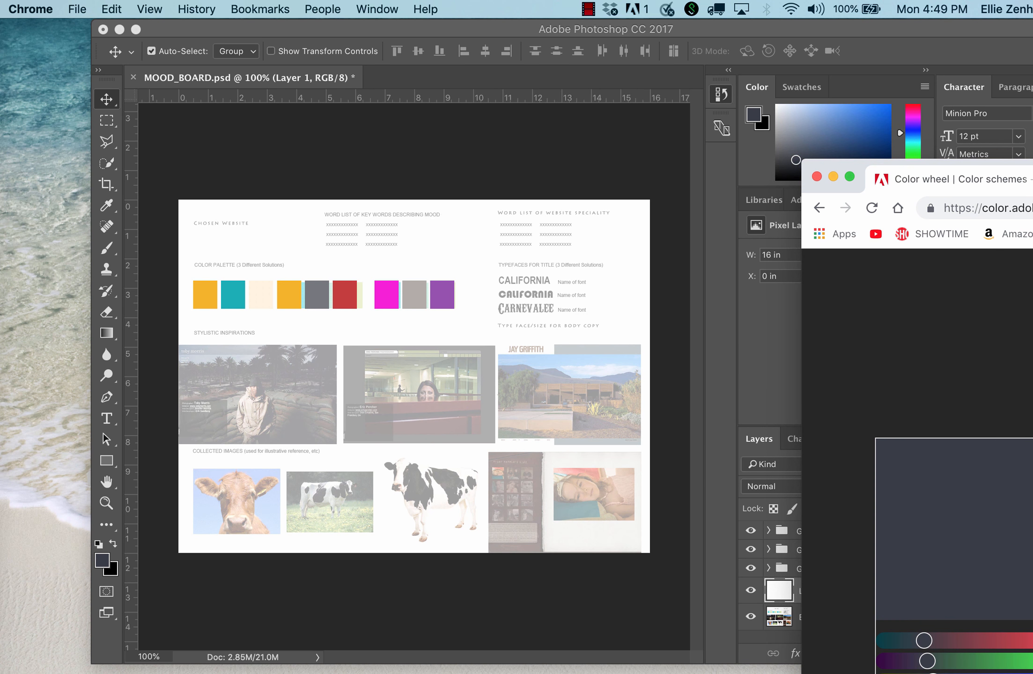
{"action": "left_click", "coordinate": [603, 248]}
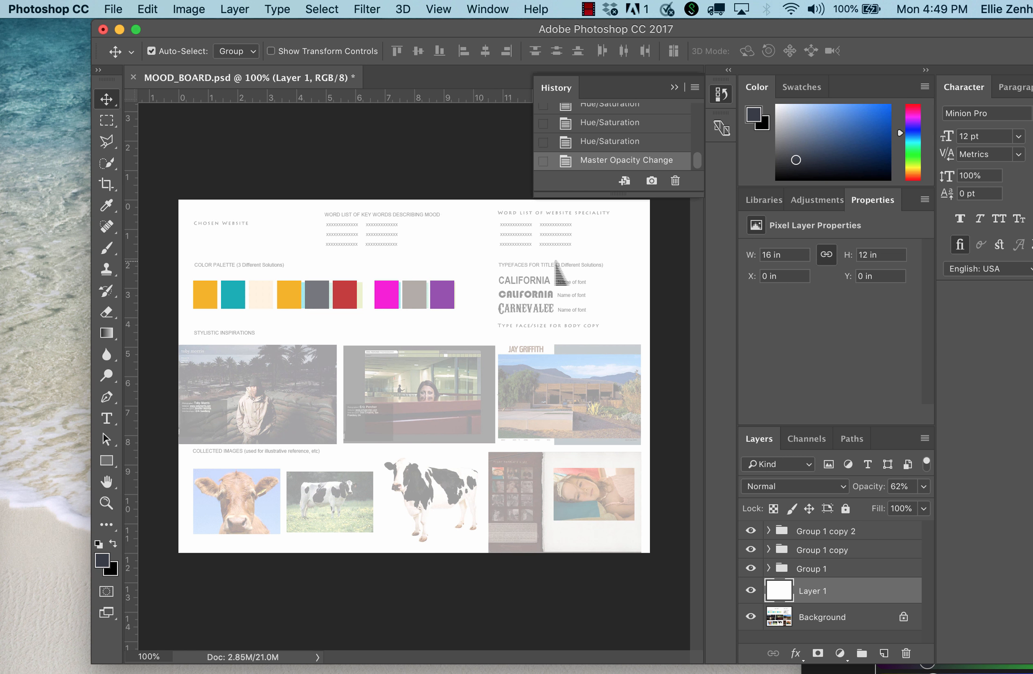